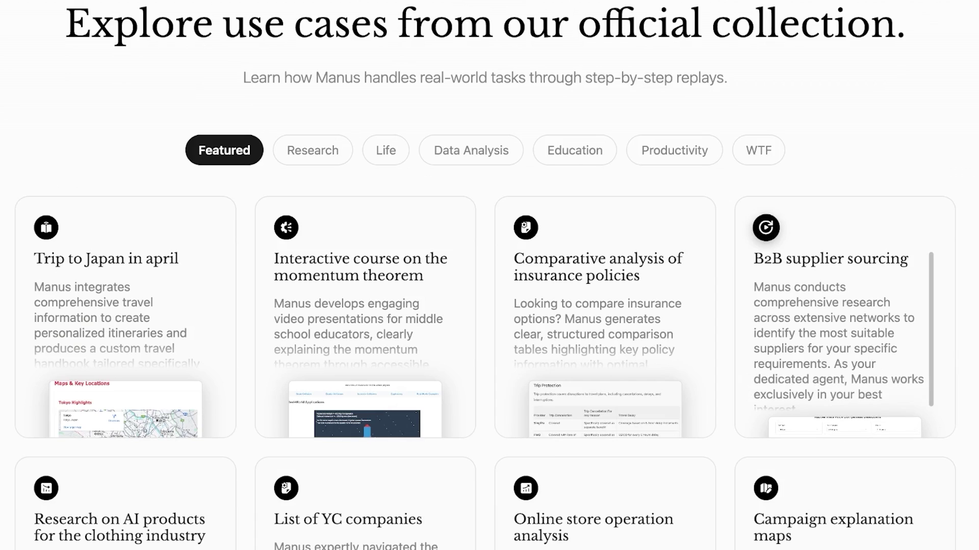
Look through the Manus homepage's use cases, community, benchmark and pricing sections.
scroll(490, 275, up, 1)
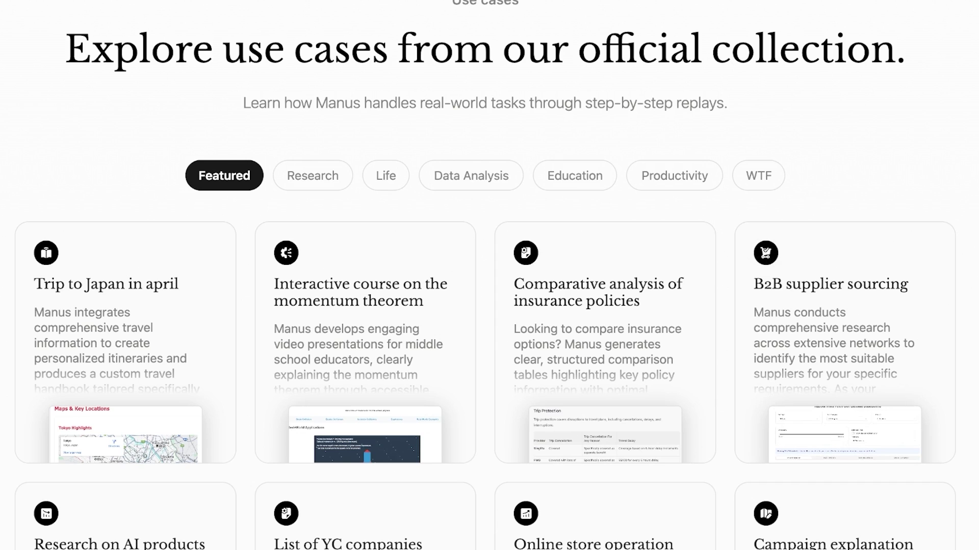
scroll(489, 276, down, 8)
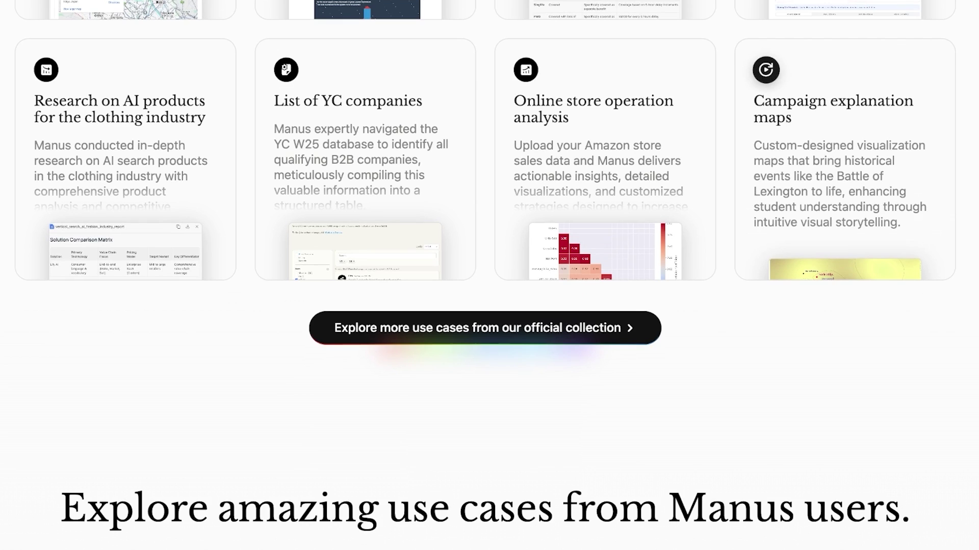
scroll(489, 275, down, 6)
scroll(489, 275, down, 10)
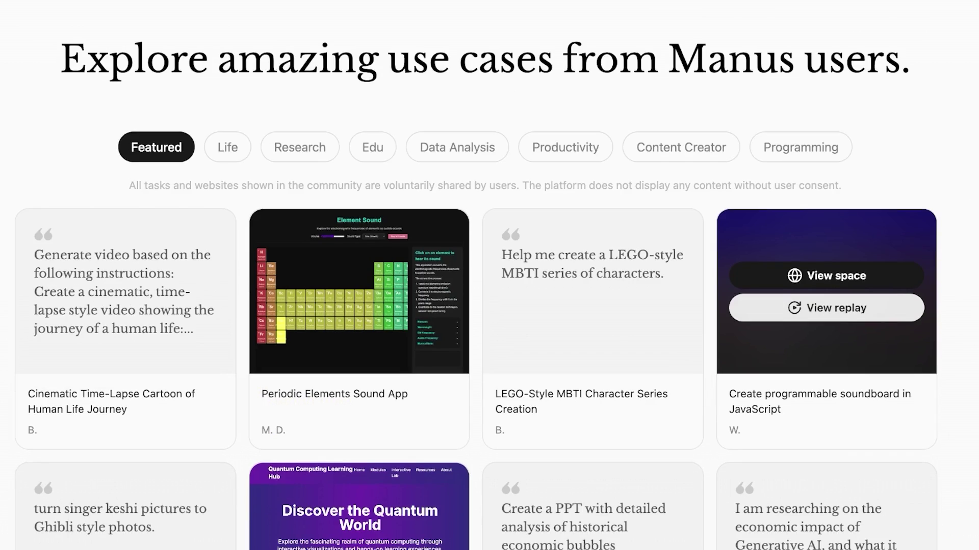
scroll(489, 275, down, 7)
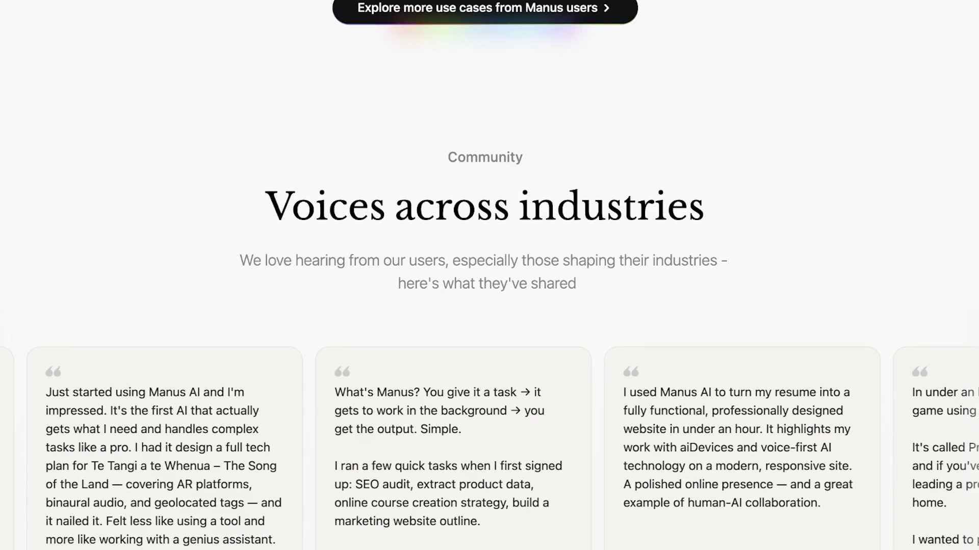
scroll(489, 275, down, 12)
scroll(489, 275, down, 7)
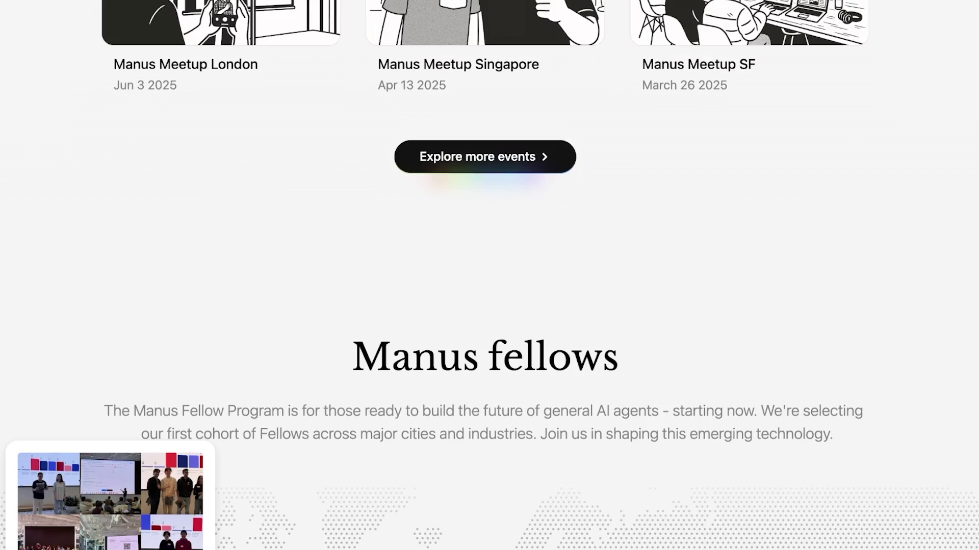
scroll(489, 275, down, 11)
scroll(490, 276, down, 11)
scroll(489, 276, down, 8)
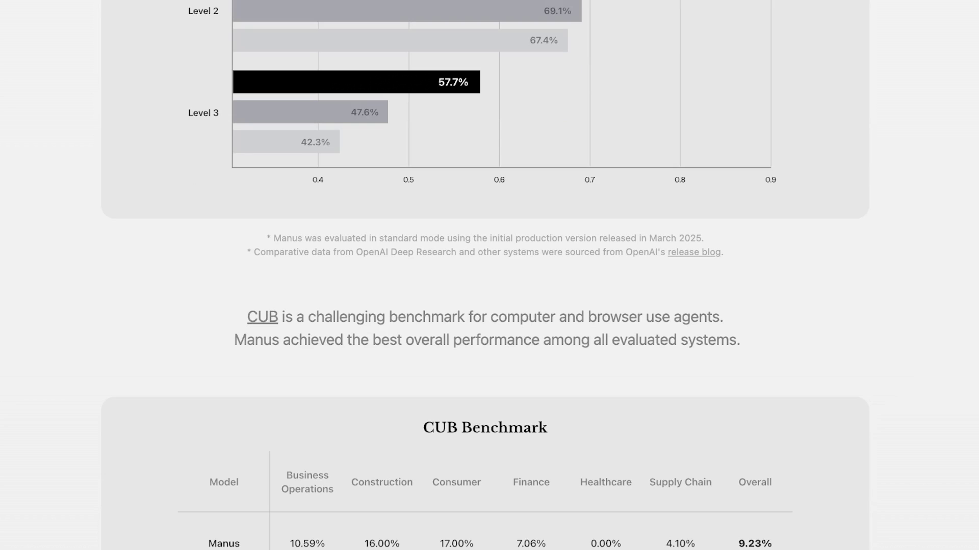
scroll(489, 276, down, 14)
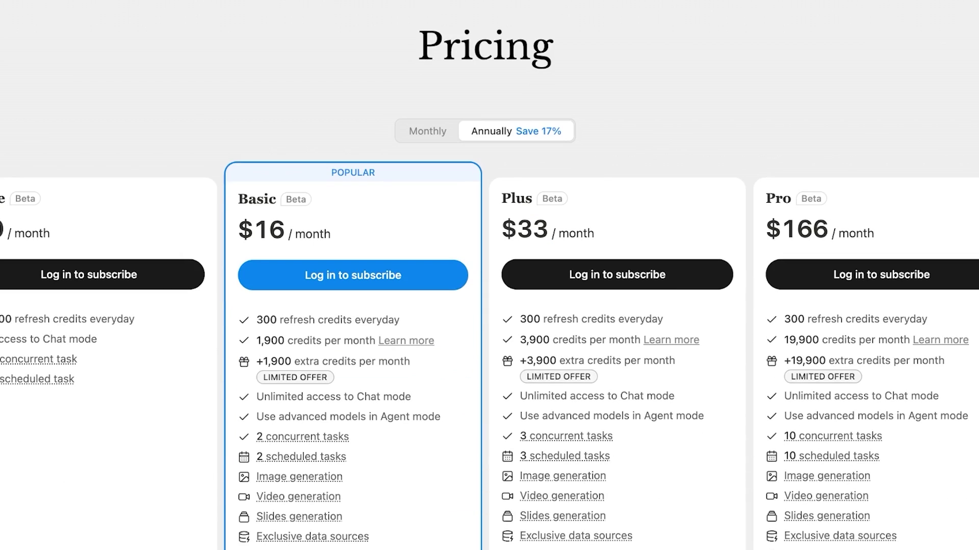
scroll(489, 275, down, 1)
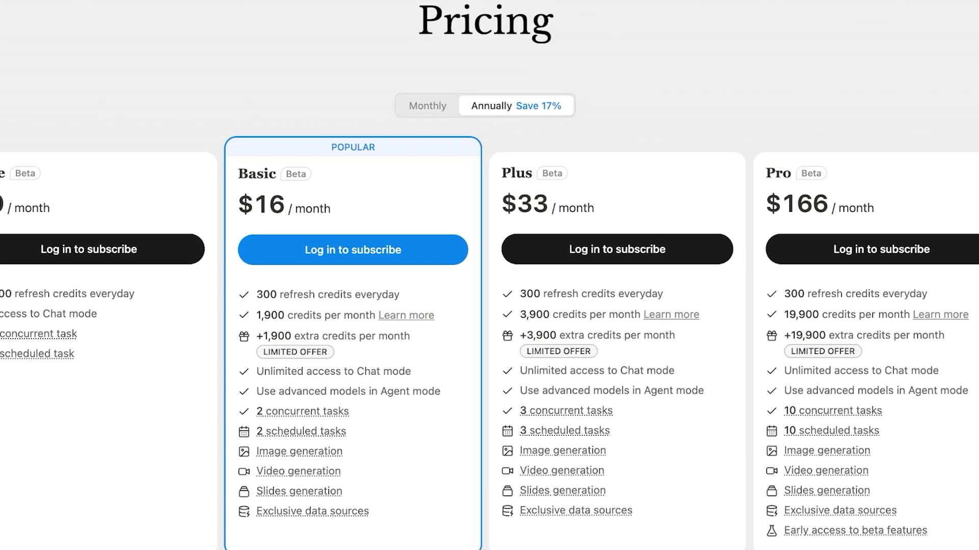
Sign up to Manus from the homepage with the first listed Google account.
scroll(489, 276, up, 20)
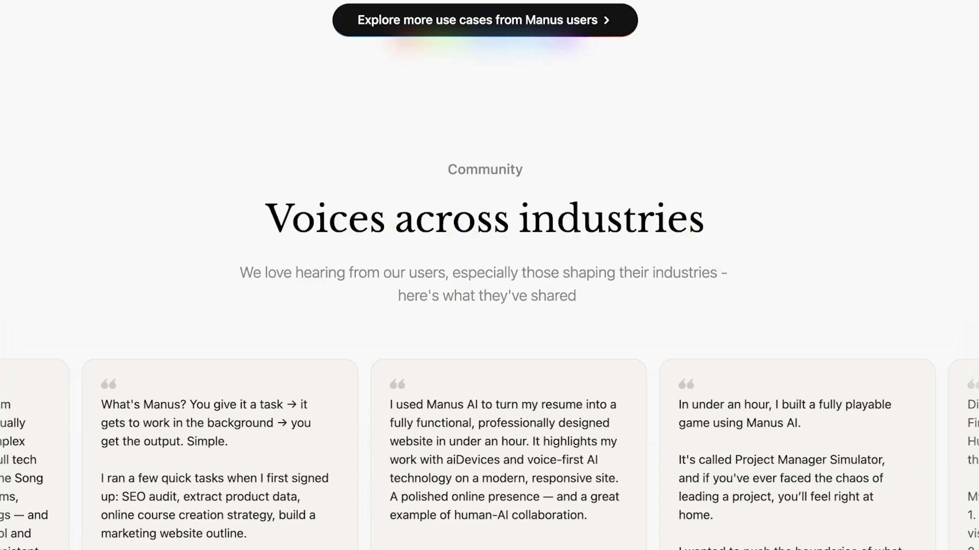
scroll(489, 275, up, 15)
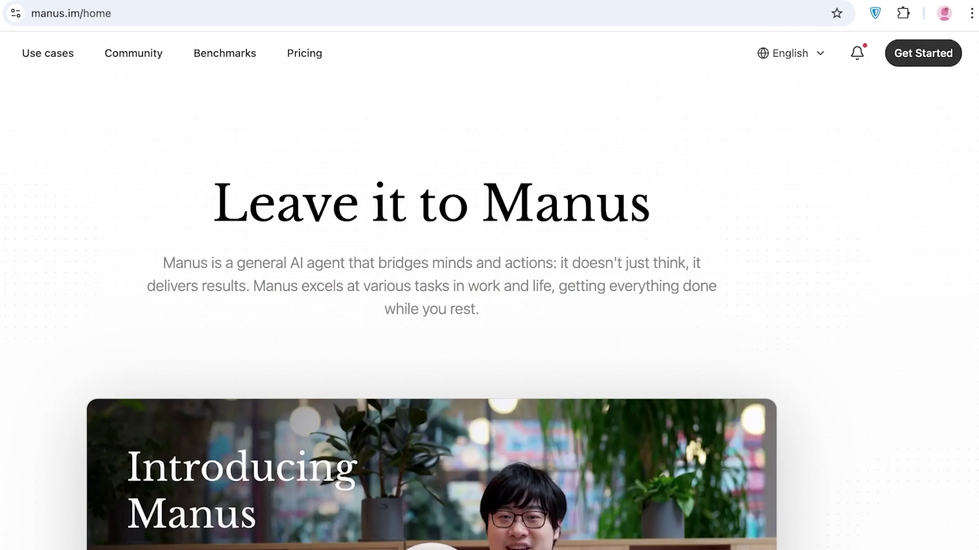
click(923, 53)
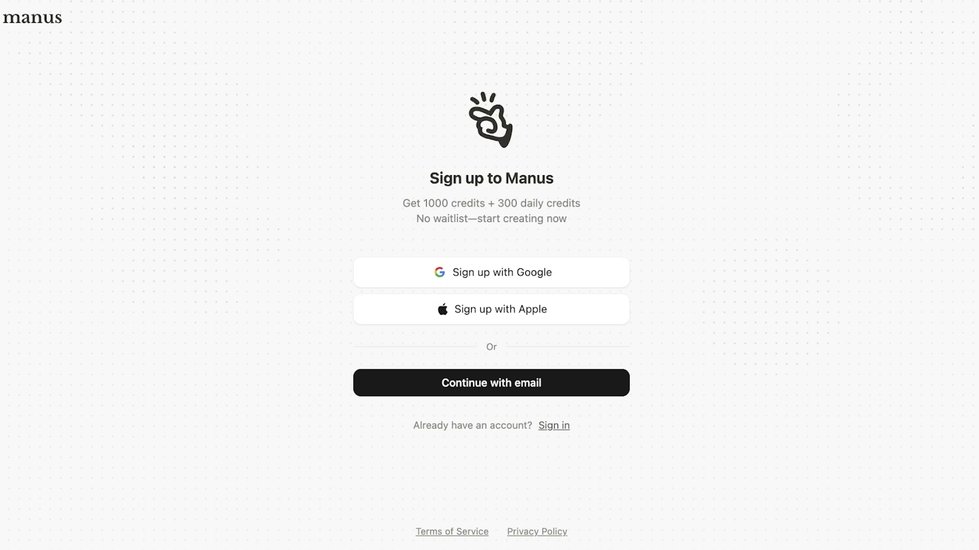
click(490, 272)
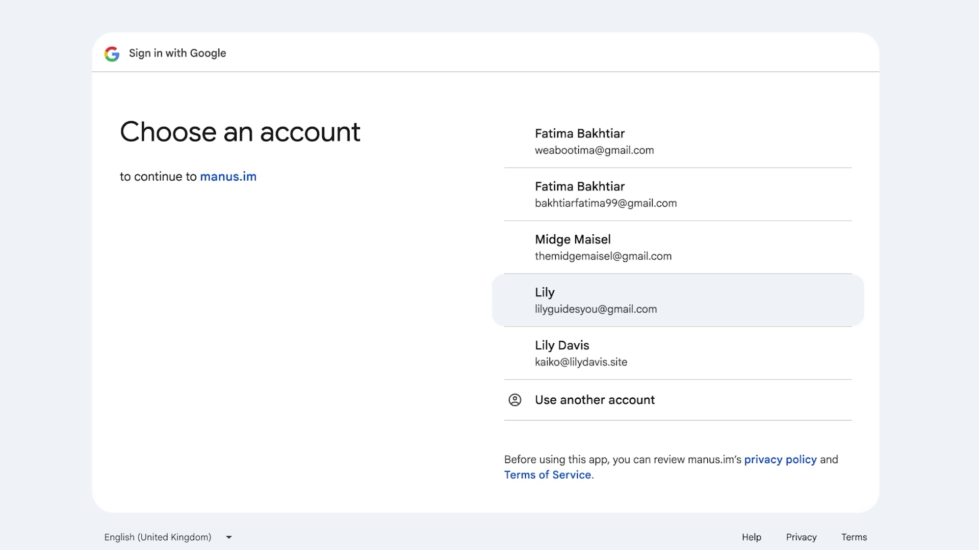
click(592, 141)
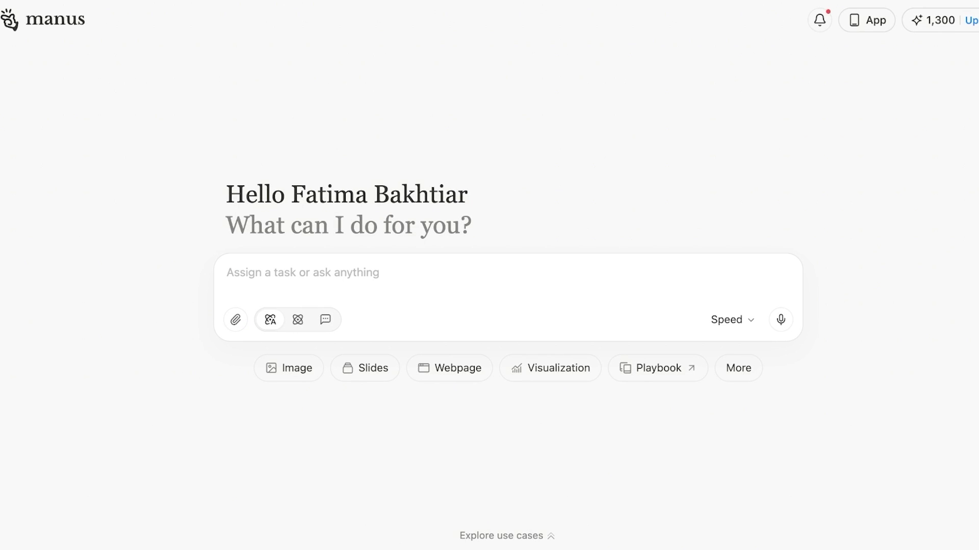
Review the account's credit usage, followed by its general and personalization settings.
click(958, 20)
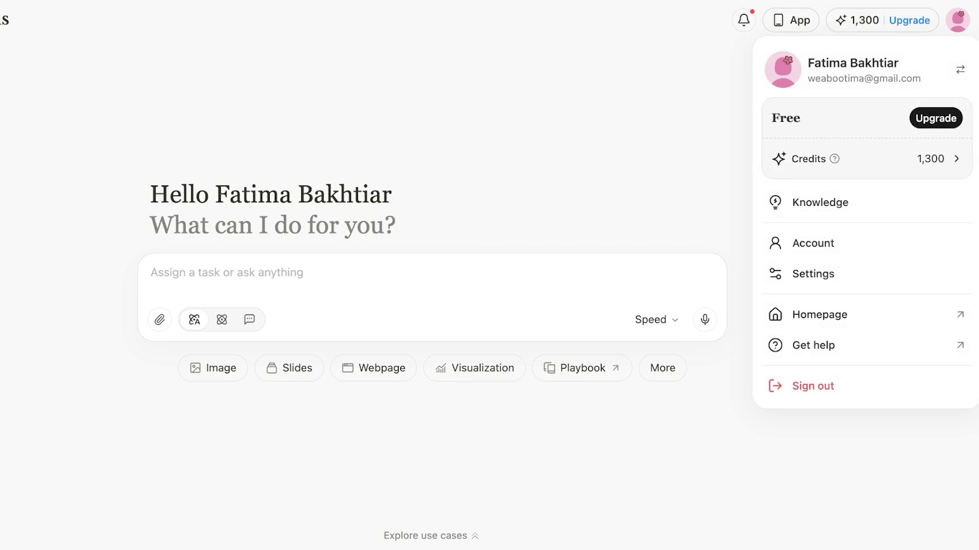
click(943, 159)
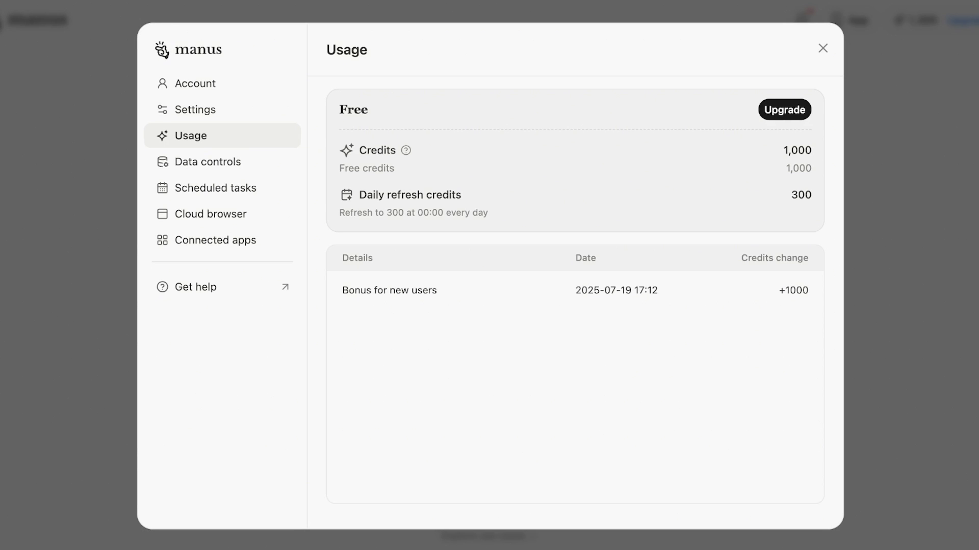
click(195, 109)
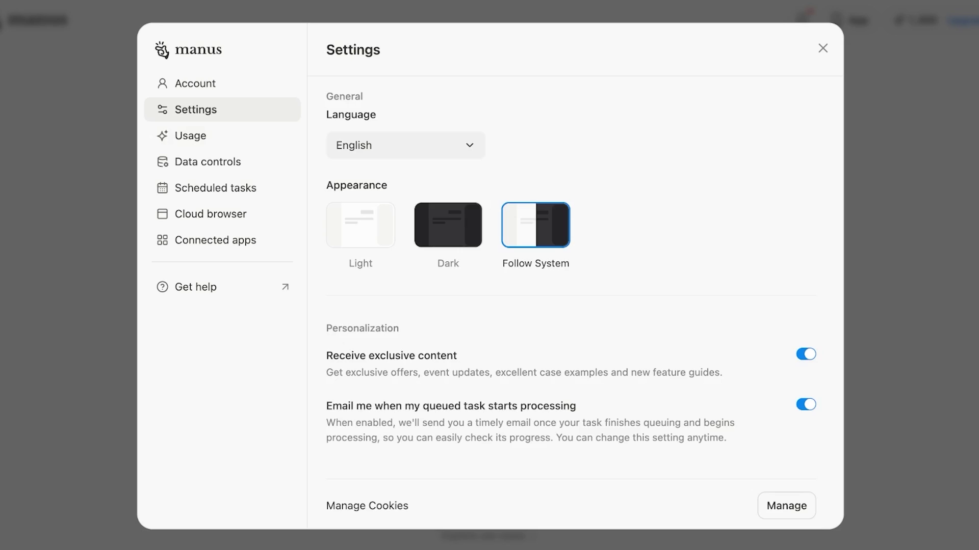
scroll(360, 222, down, 1)
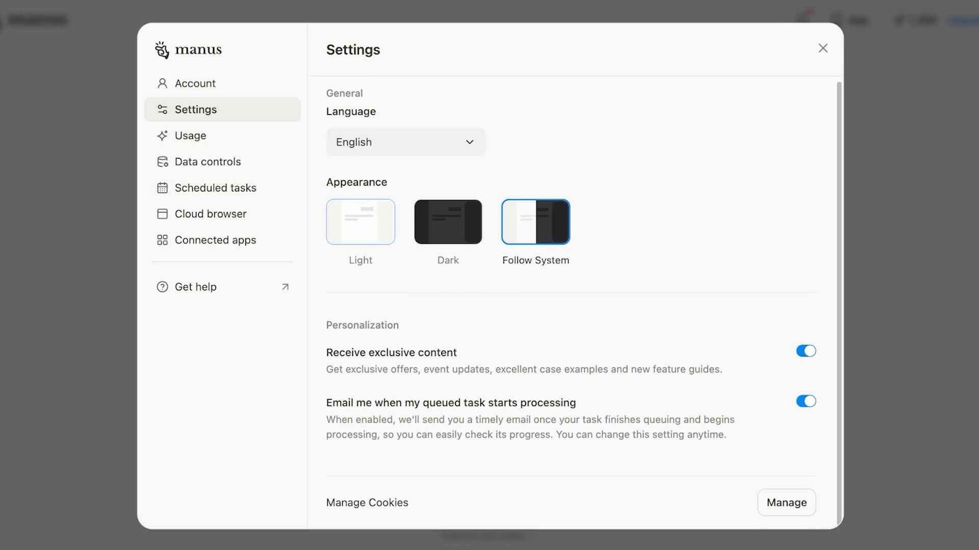
Review the account's data controls, scheduled tasks and connected apps, and close the settings window.
click(209, 162)
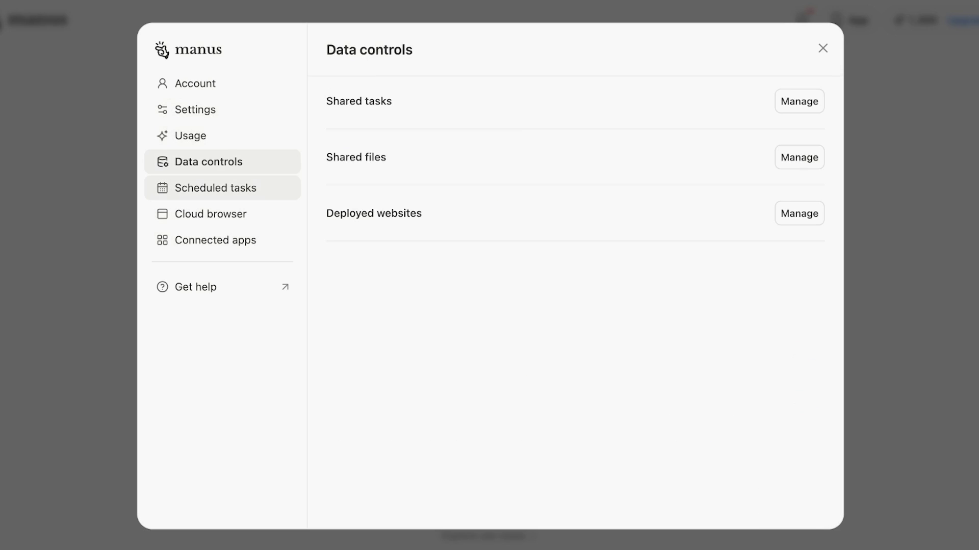
click(215, 187)
click(216, 240)
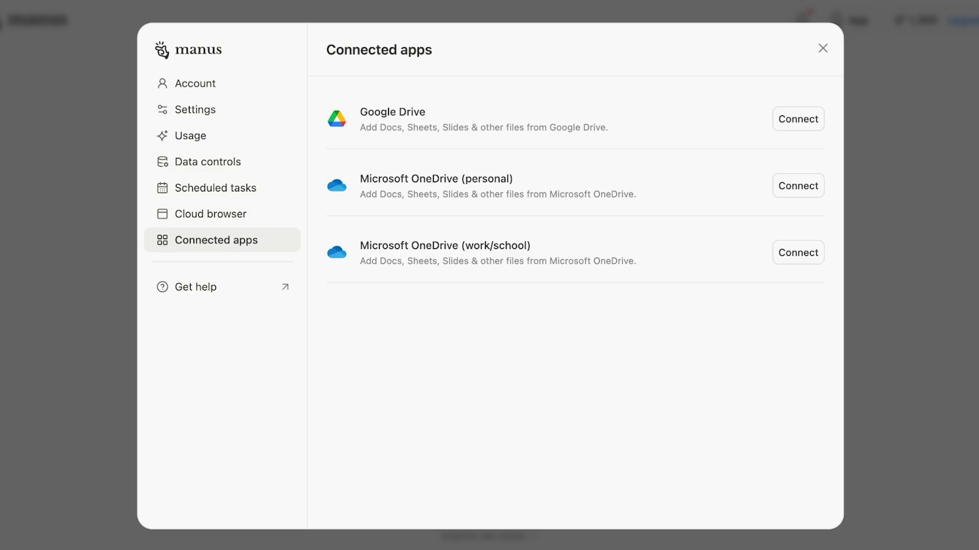
click(209, 161)
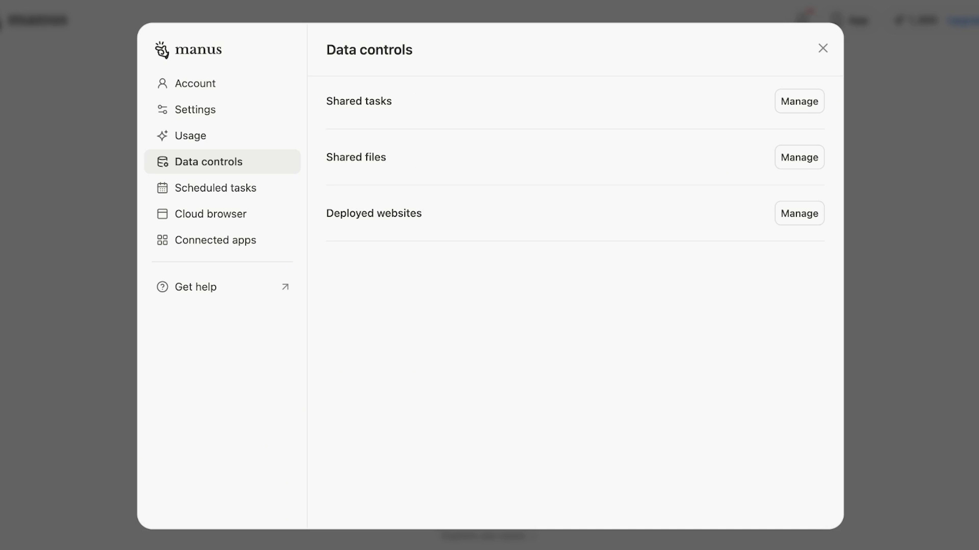
click(217, 187)
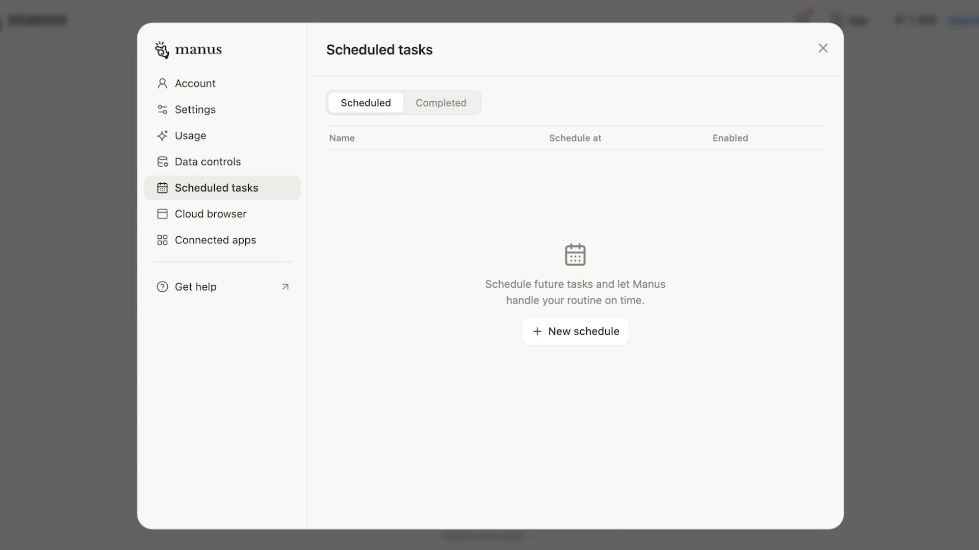
click(823, 48)
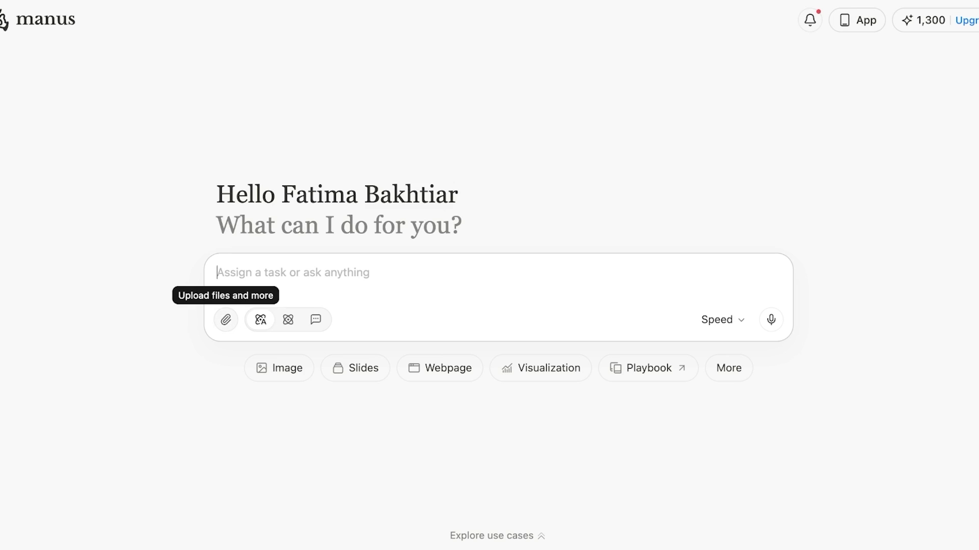
Compare the Chat, Agent and Adaptive modes of the task prompt, leaving Adaptive selected.
mouse_move(261, 320)
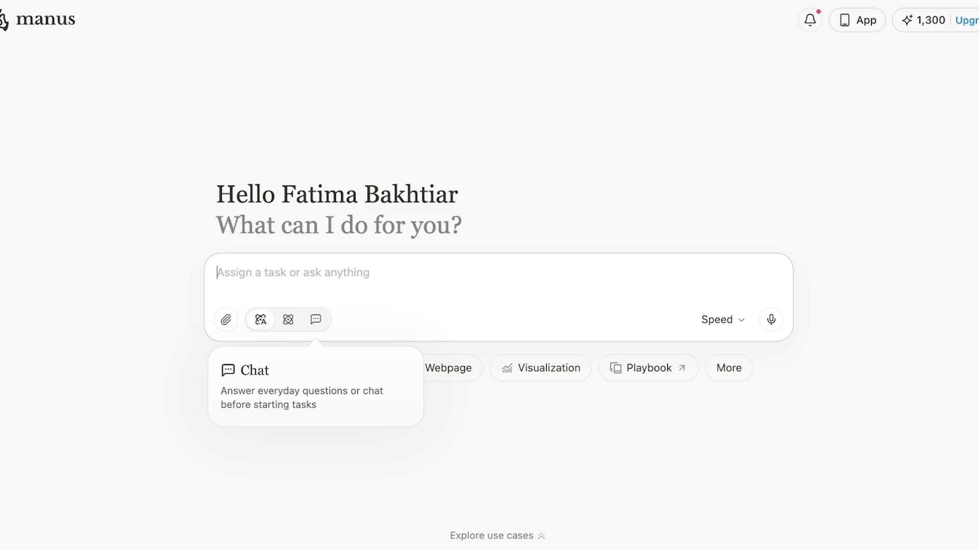
click(316, 319)
click(260, 319)
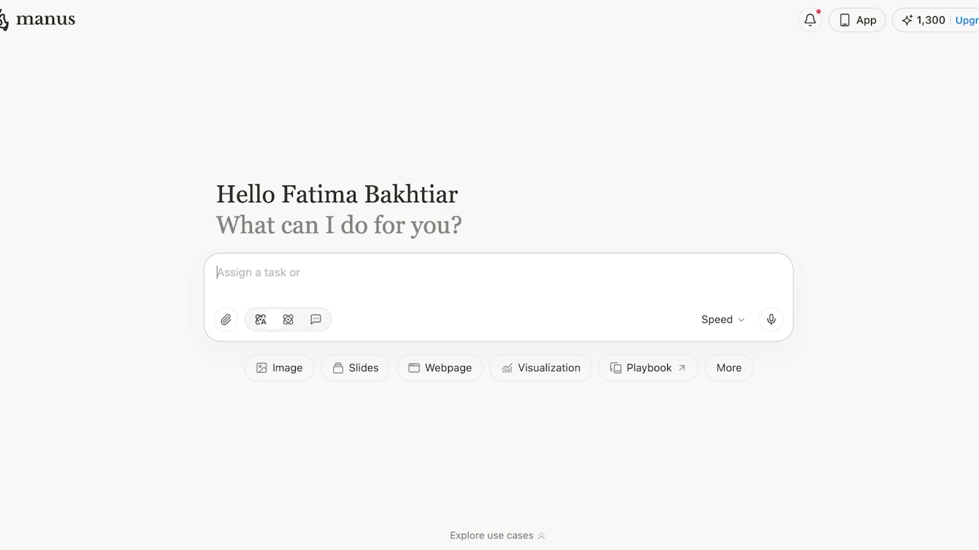
click(288, 320)
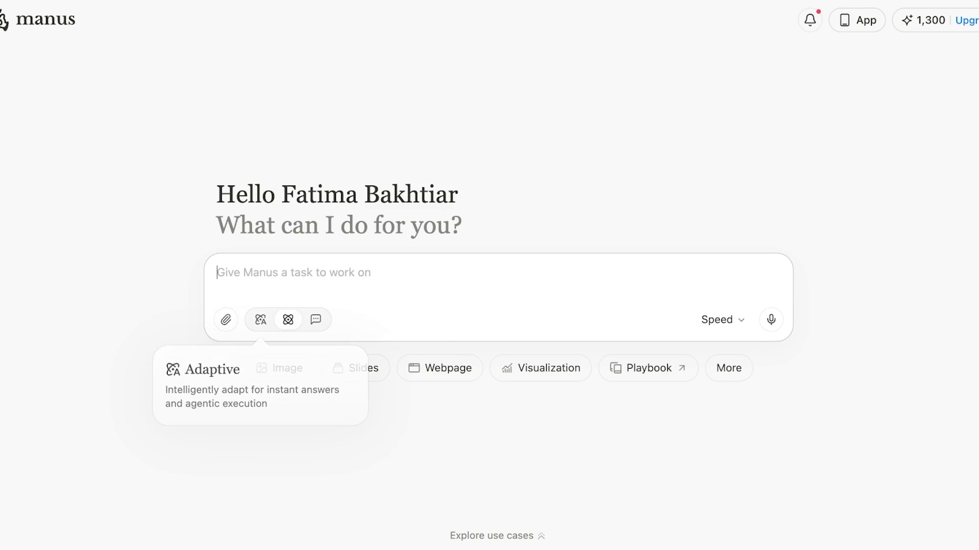
click(316, 319)
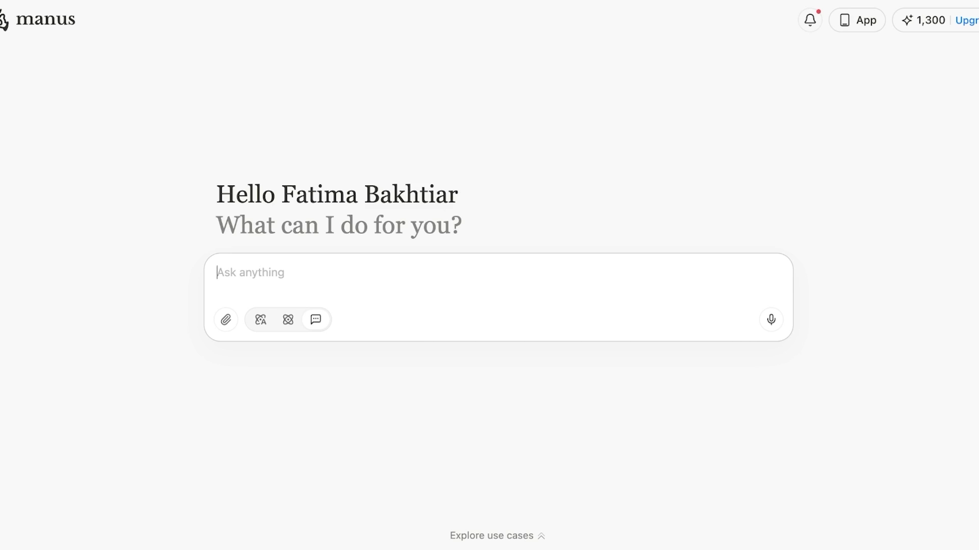
click(288, 320)
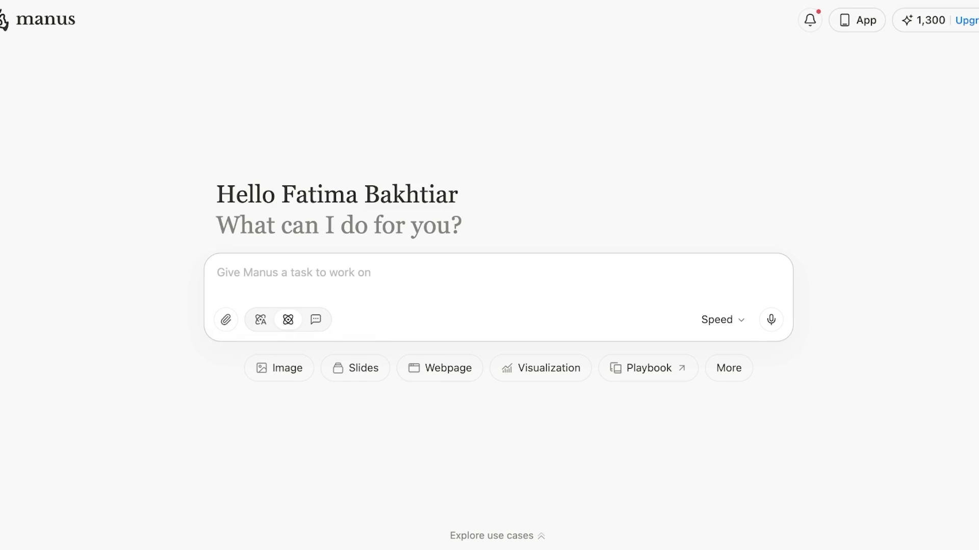
click(260, 319)
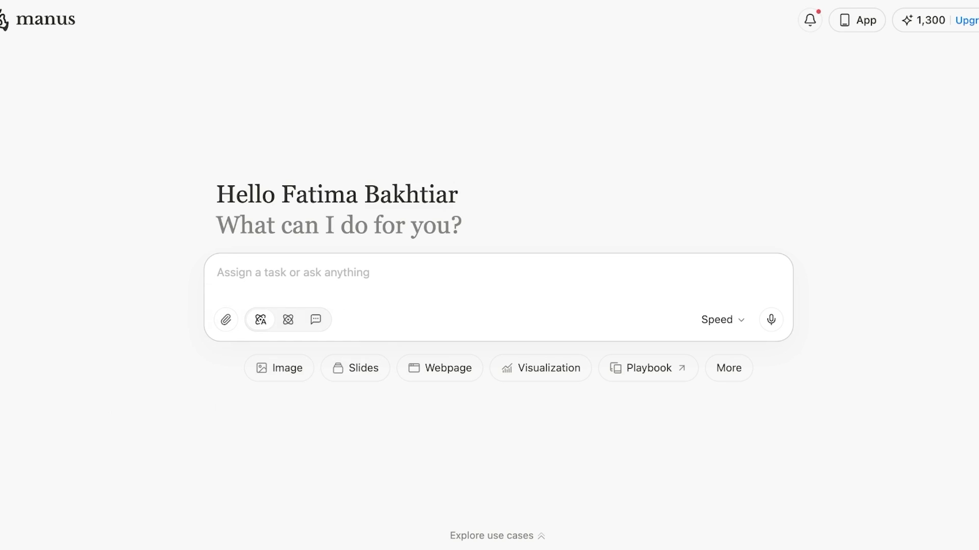
Expand the additional task types and submit the prompt "Tell me the basics of IO psychology".
click(728, 369)
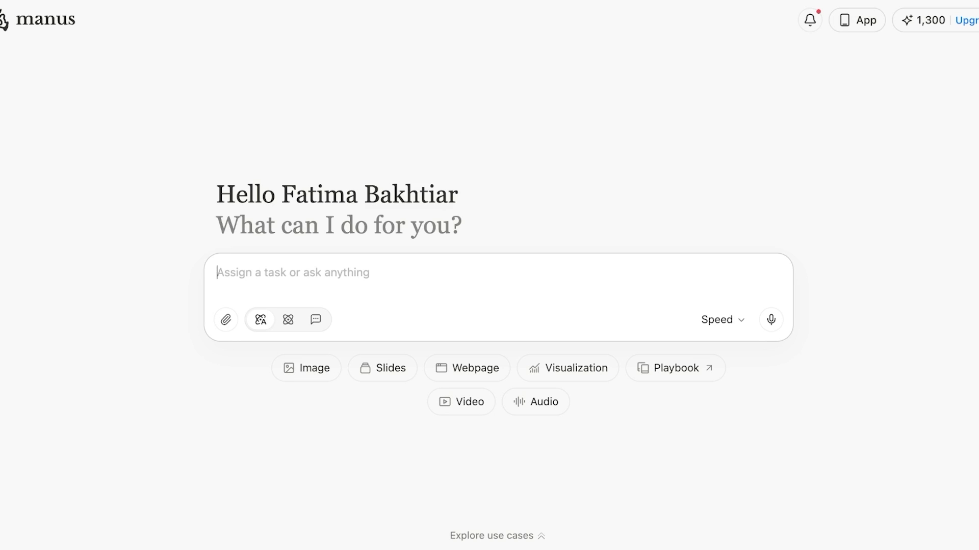
text(Tell my smo)
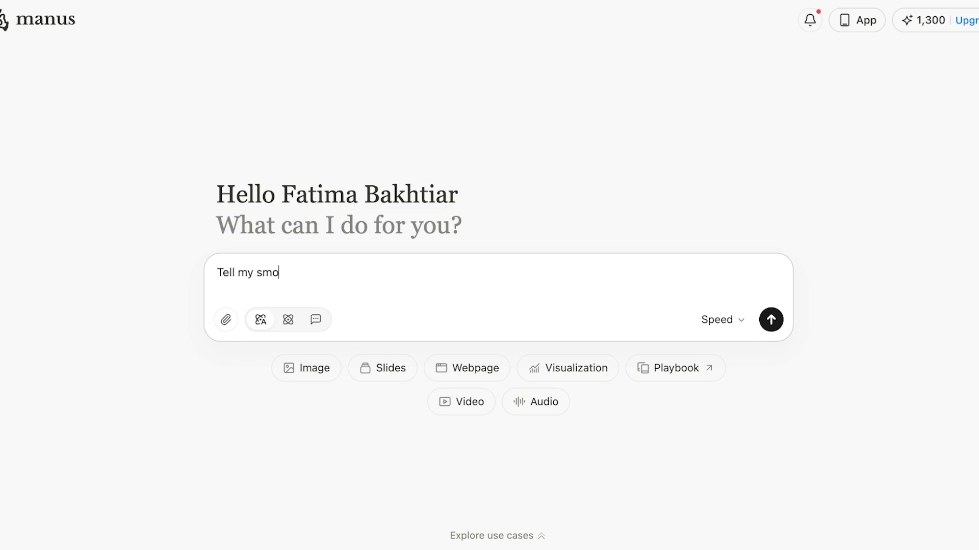
key(BackSpace)
key(BackSpace)
key(BackSpace)
key(BackSpace)
key(BackSpace)
text(e the basics of IO psycholog)
key(Return)
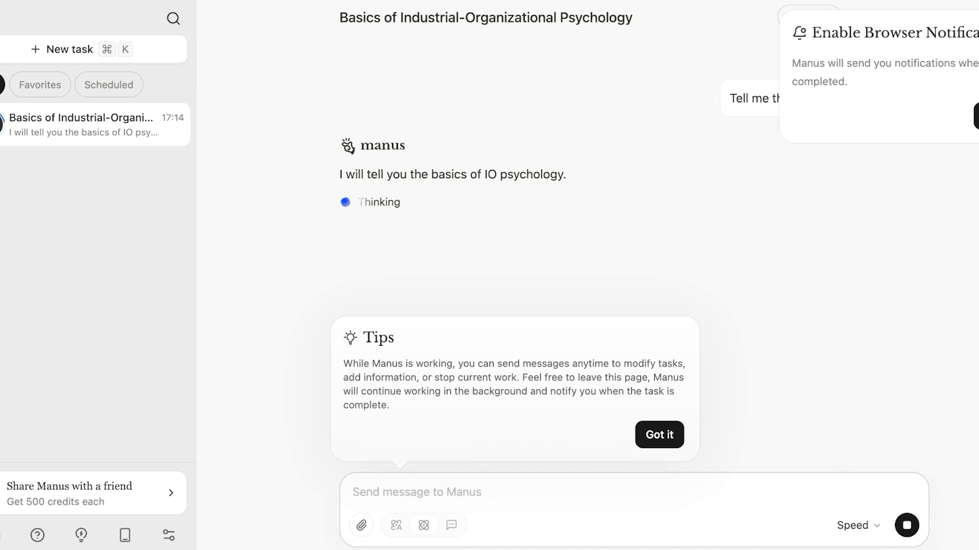
Read and dismiss the tips about messaging during a running task, and close the browser notifications prompt.
drag(512, 363, 682, 363)
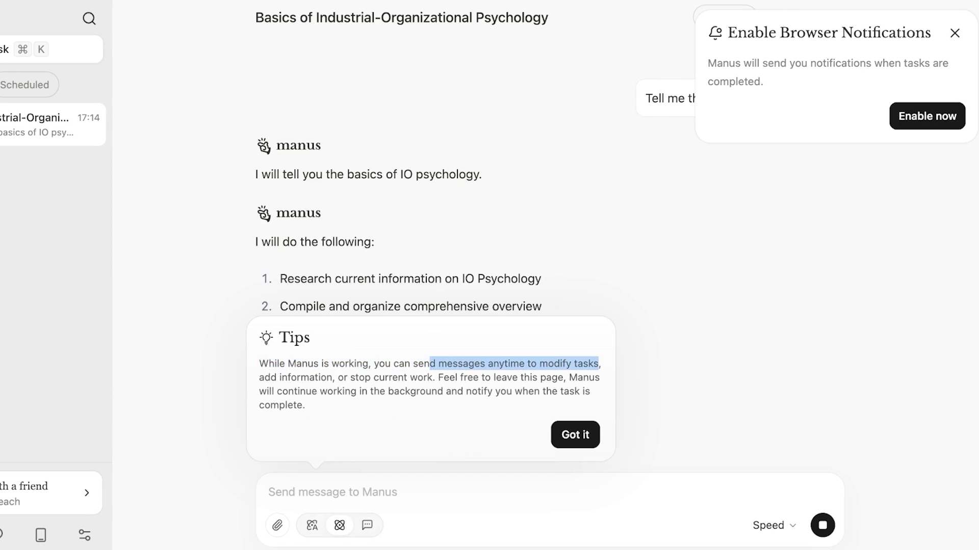
click(333, 492)
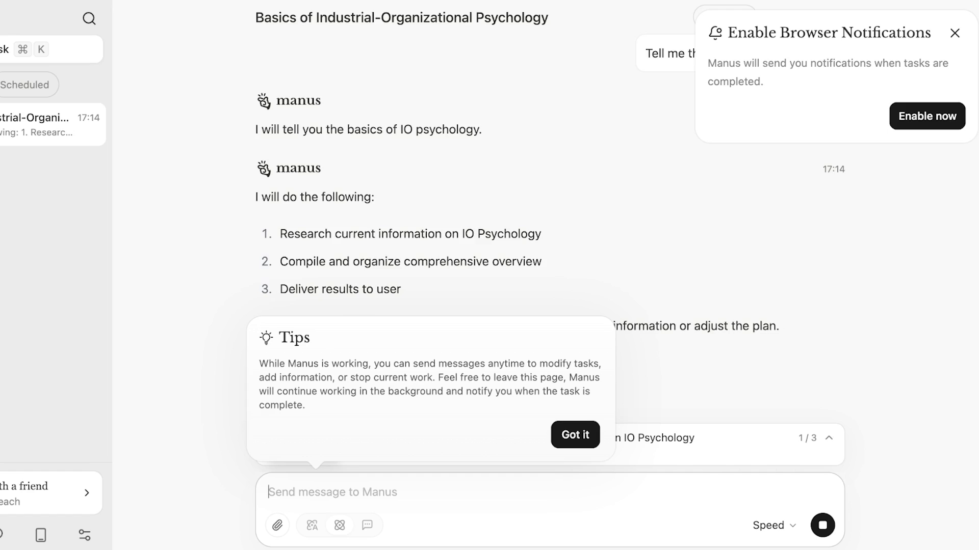
click(575, 435)
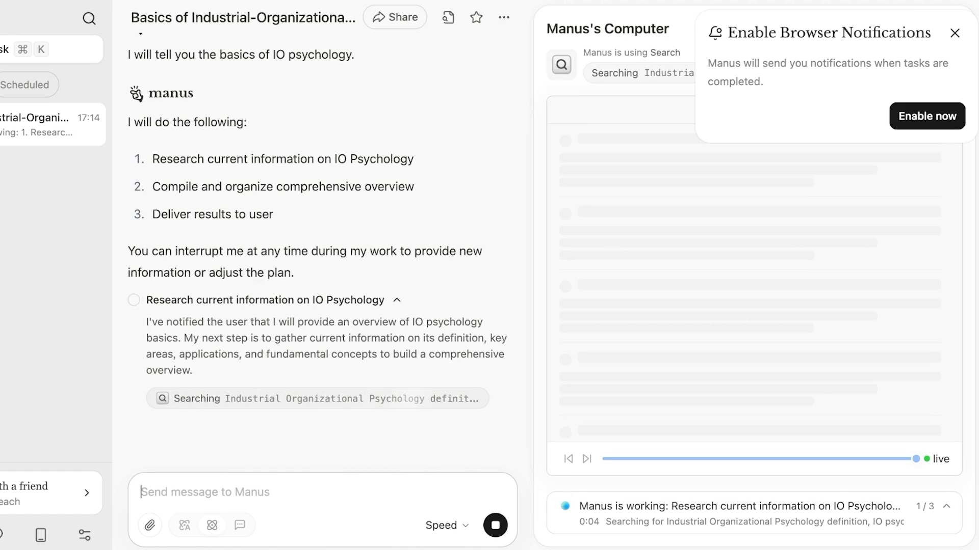
click(954, 32)
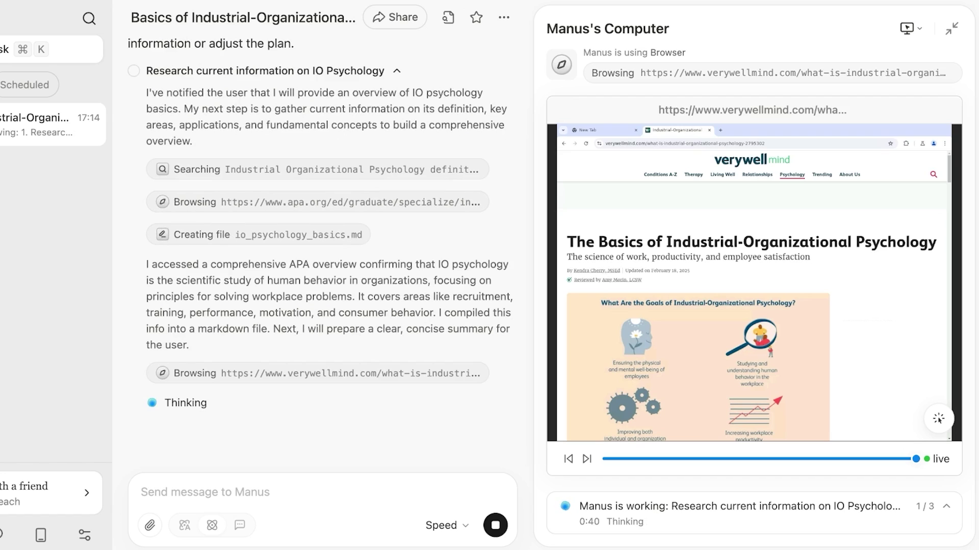
Review the running task's plan, collapse the Manus's Computer view, and examine the expanded task progress.
scroll(322, 265, up, 7)
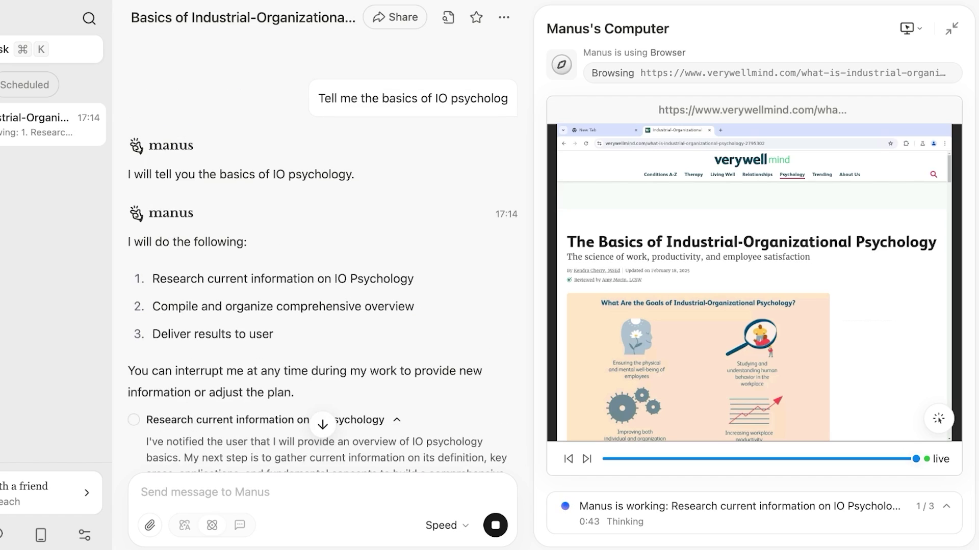
click(951, 29)
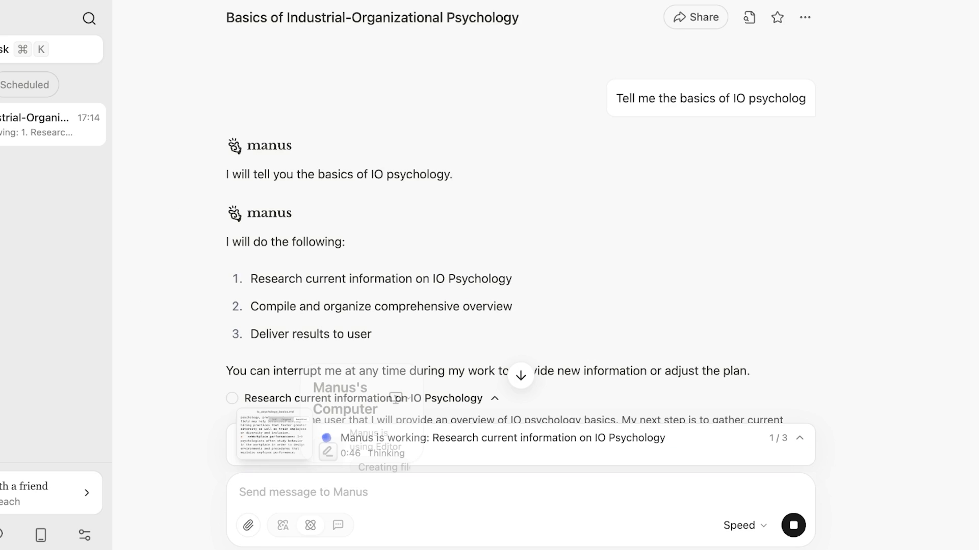
click(829, 438)
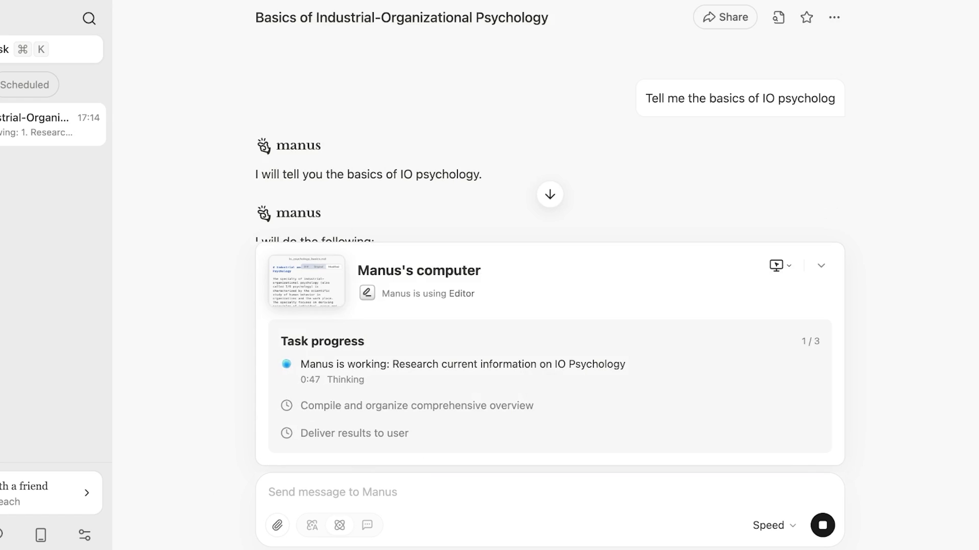
click(779, 265)
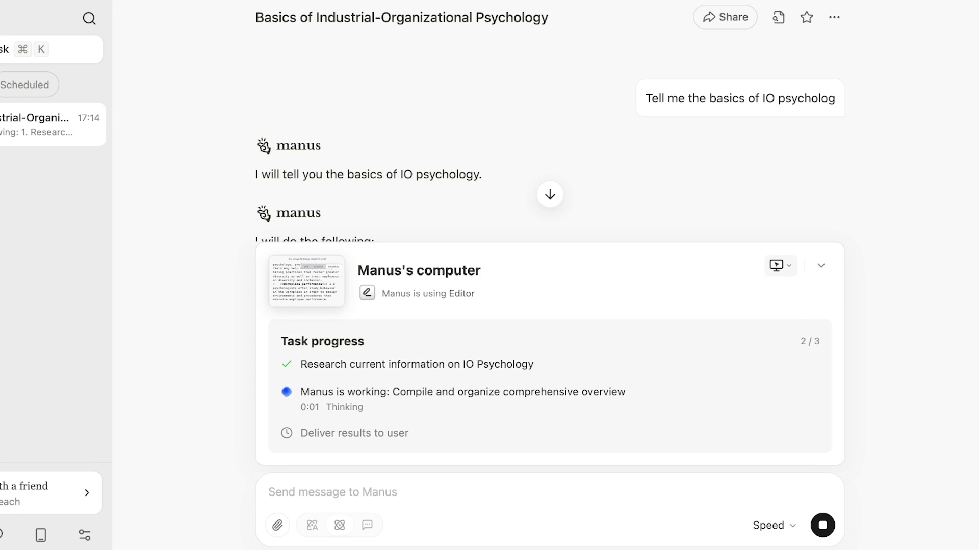
click(821, 266)
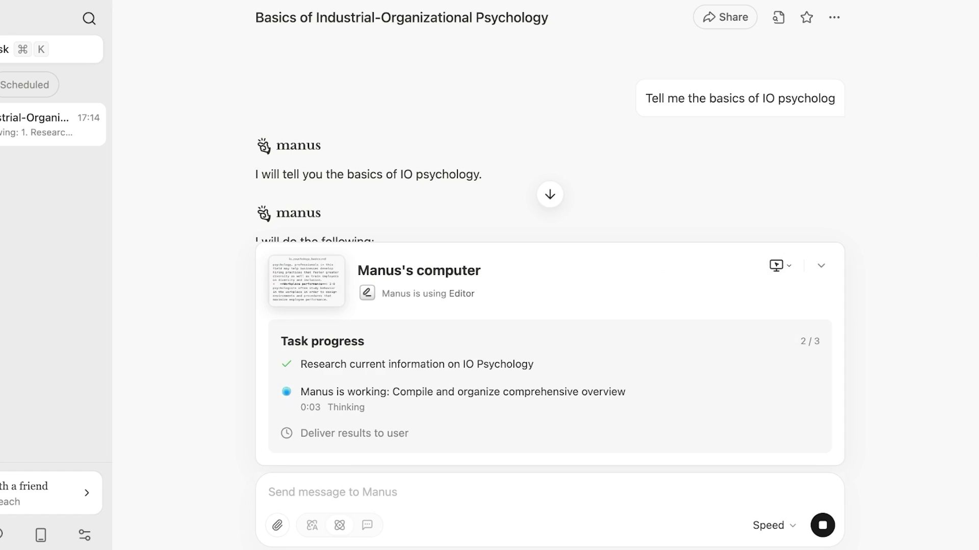
click(821, 266)
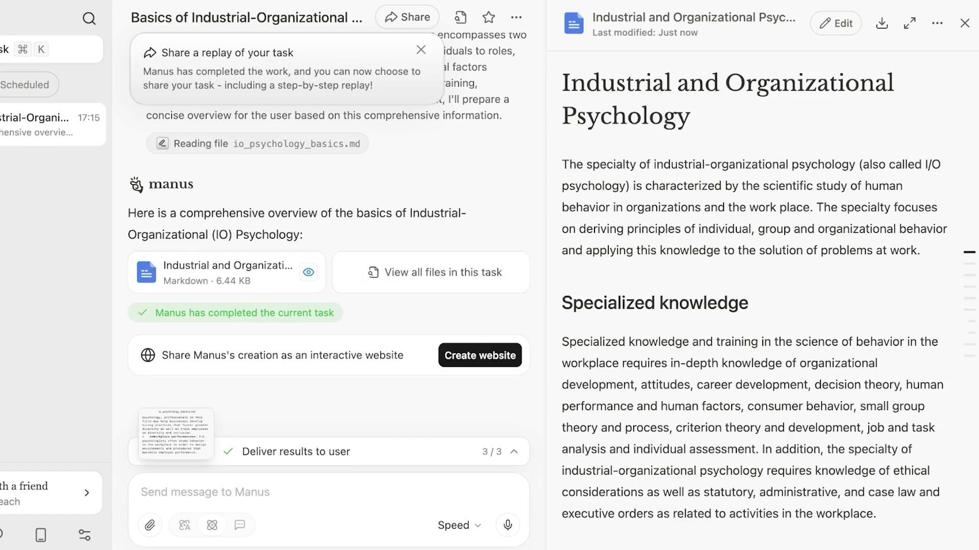
Read through the generated Industrial and Organizational Psychology document, check its download and sharing options, and close it.
scroll(755, 306, down, 6)
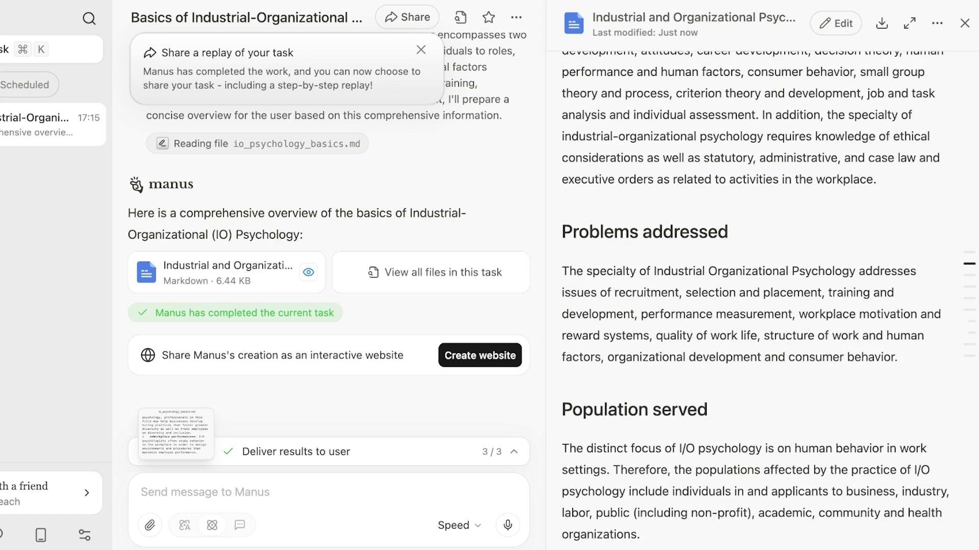
scroll(754, 306, up, 6)
scroll(754, 300, down, 15)
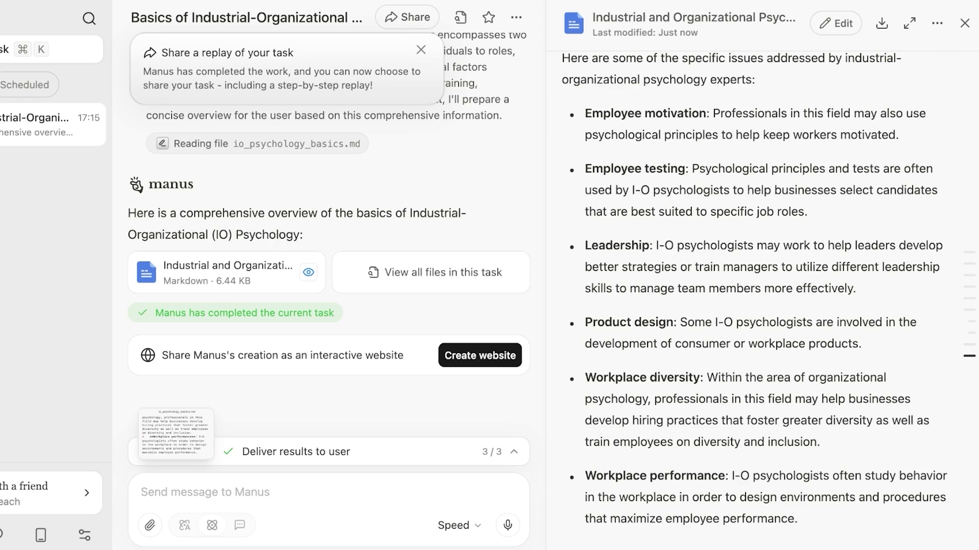
click(882, 23)
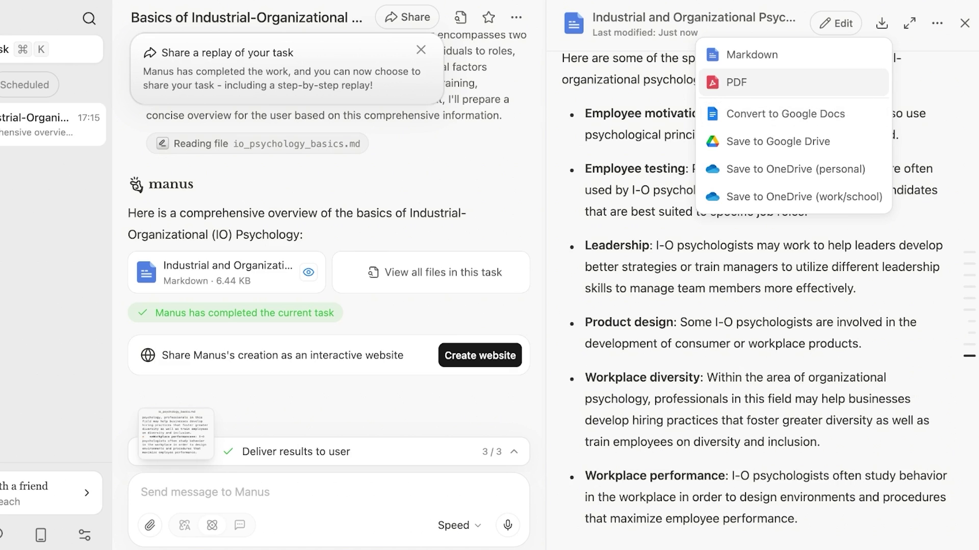
key(Escape)
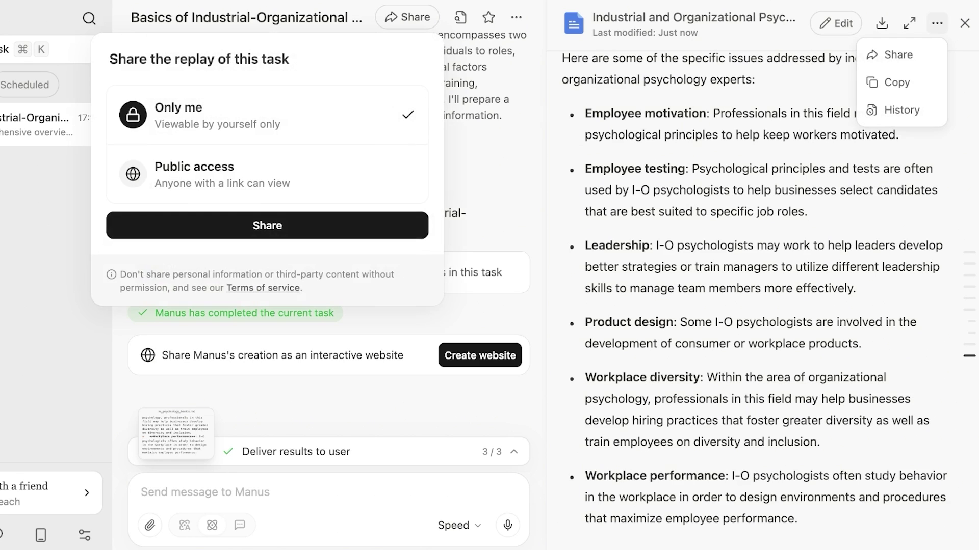
scroll(754, 285, up, 15)
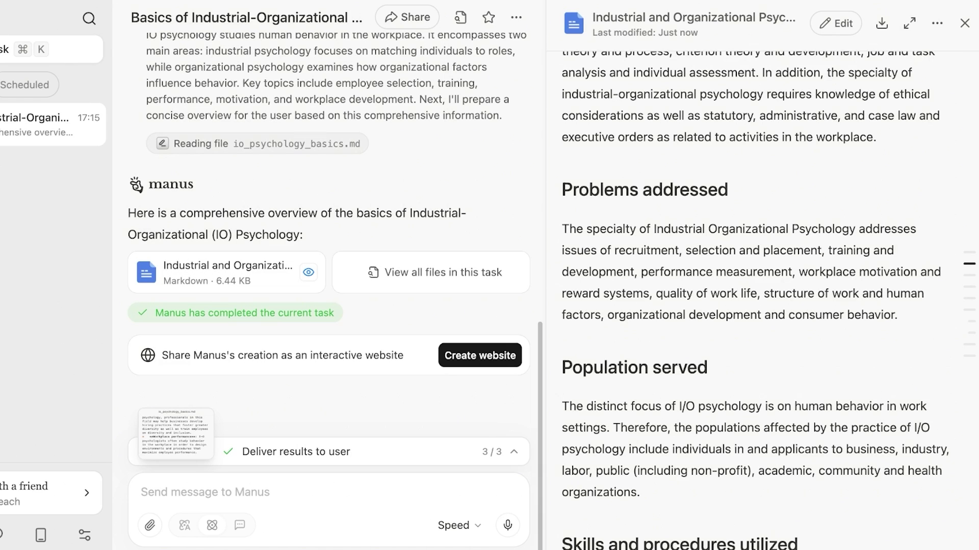
click(965, 23)
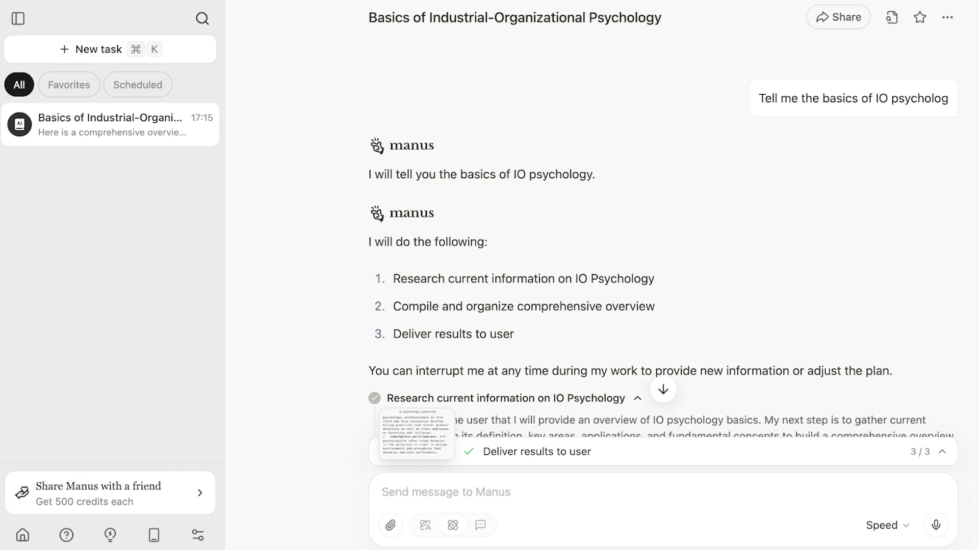
Start a new image task and submit the prompt "create a stunning logo for a brand called 'KOKO'".
key(super+k)
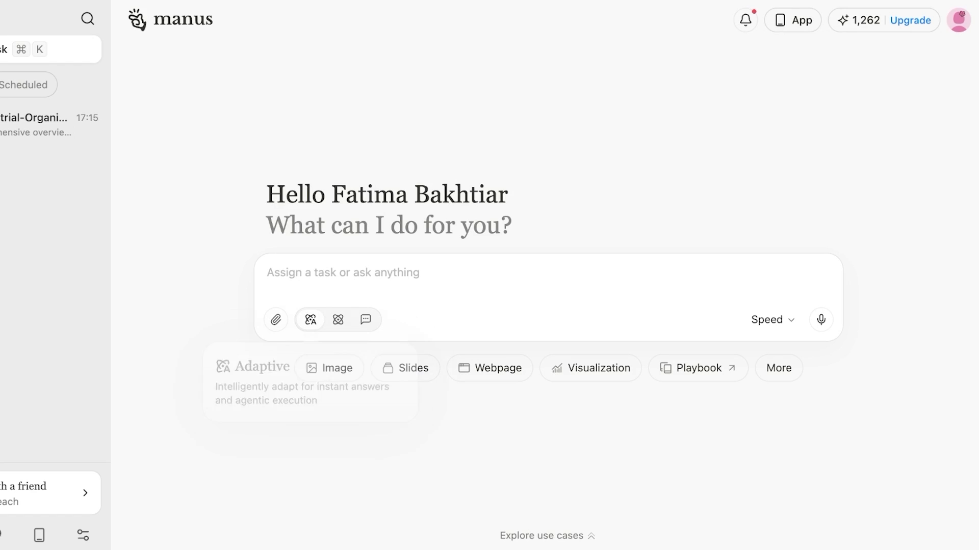
click(333, 368)
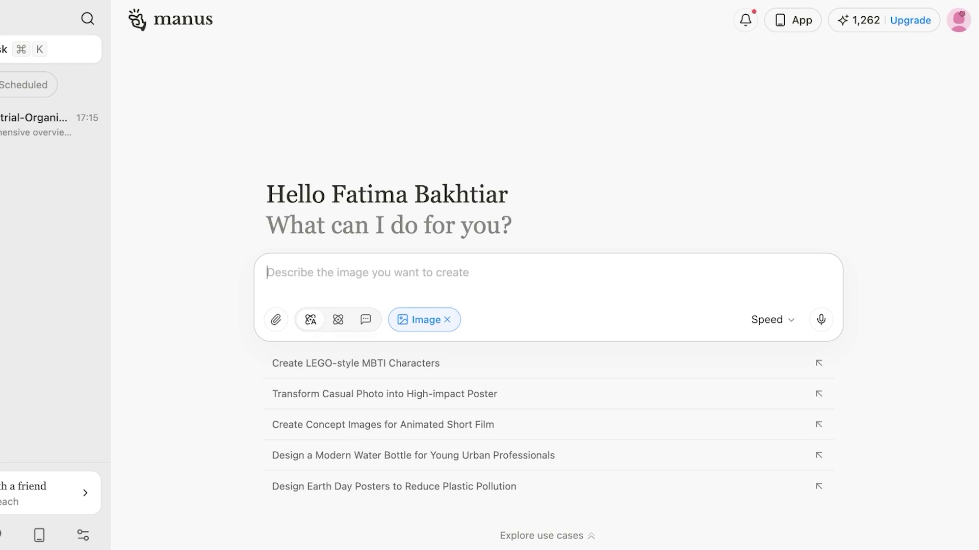
key(BackSpace)
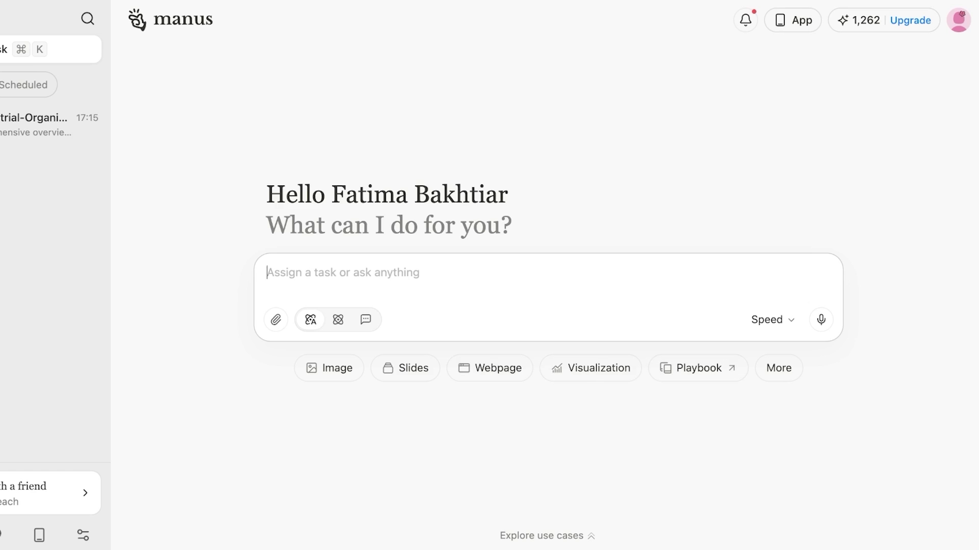
click(329, 368)
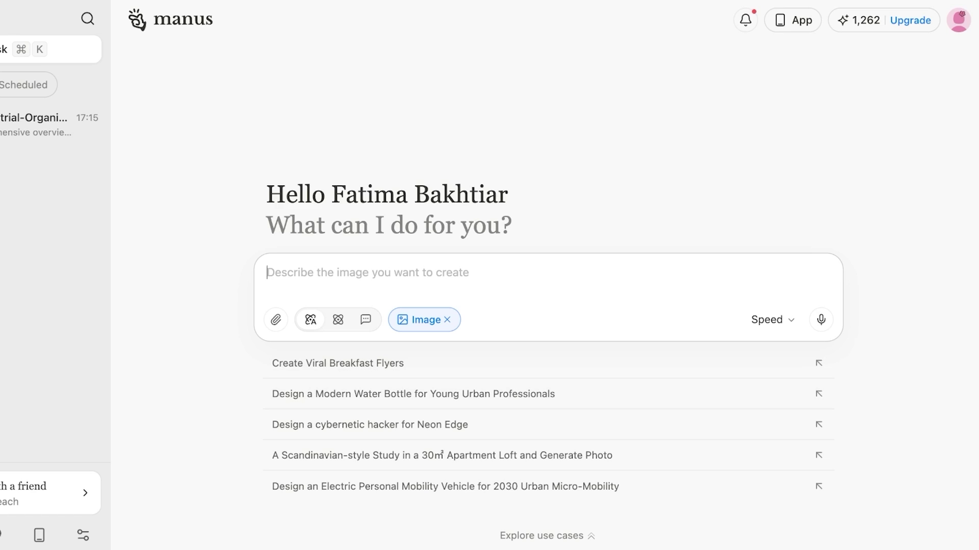
text(create a stunning logo for a)
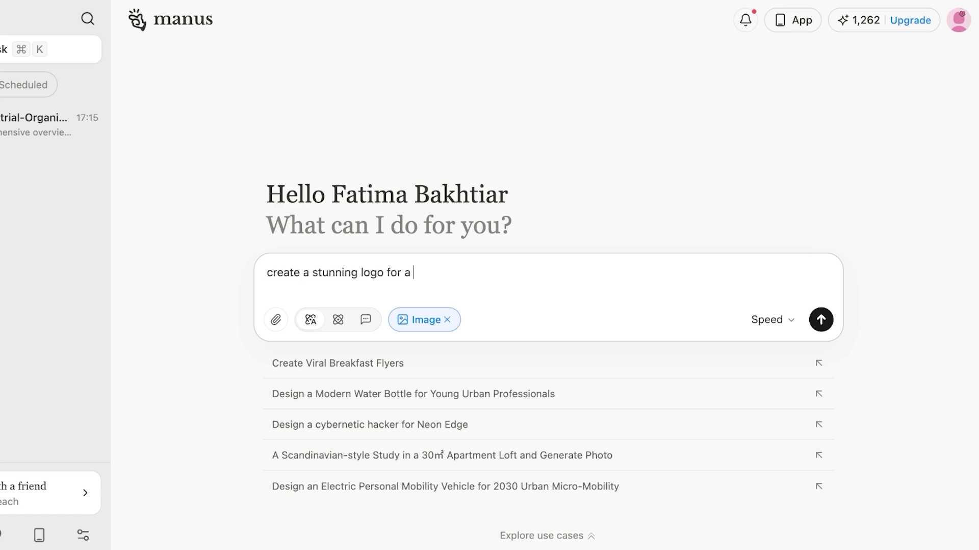
text( brand called 'KOKO')
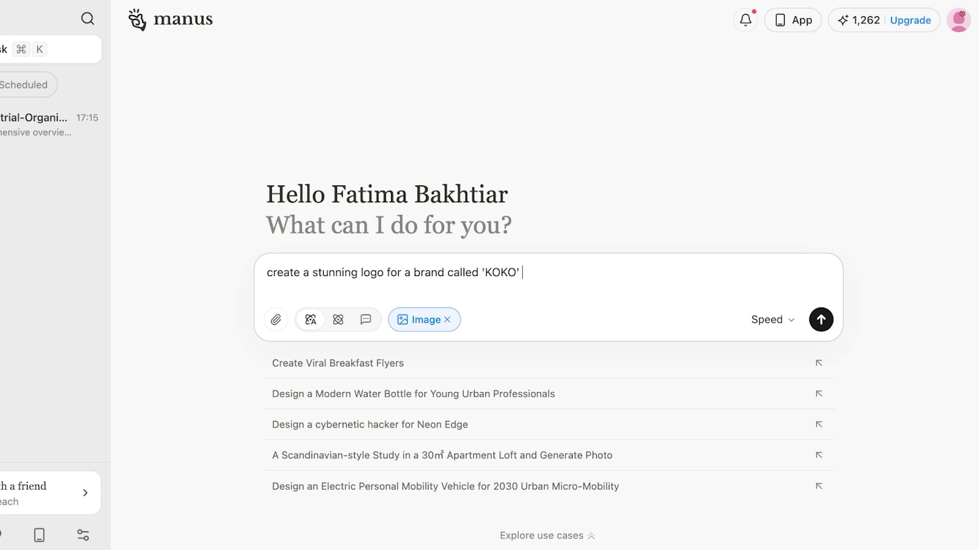
key(Return)
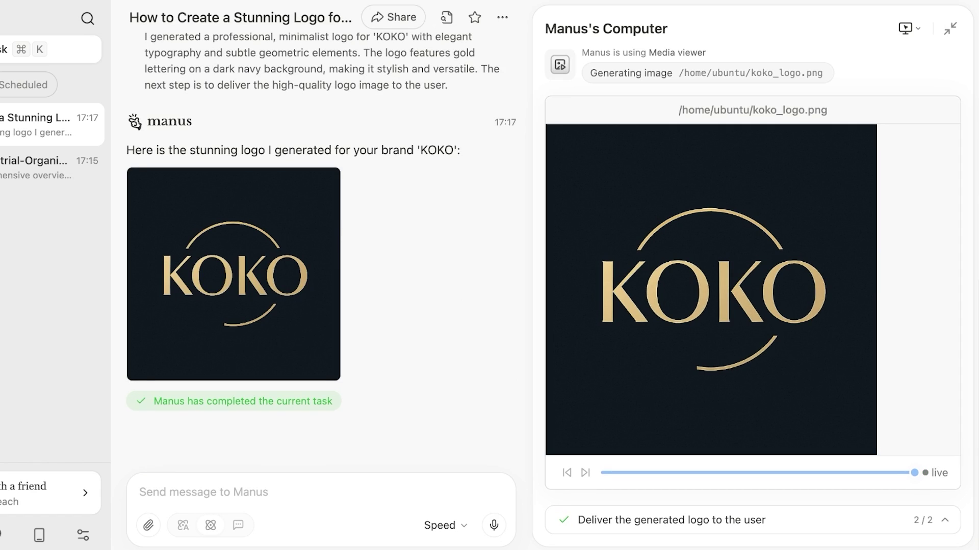
View the generated KOKO logo enlarged, collapse the Manus's Computer view, and review the task's conversation.
click(234, 274)
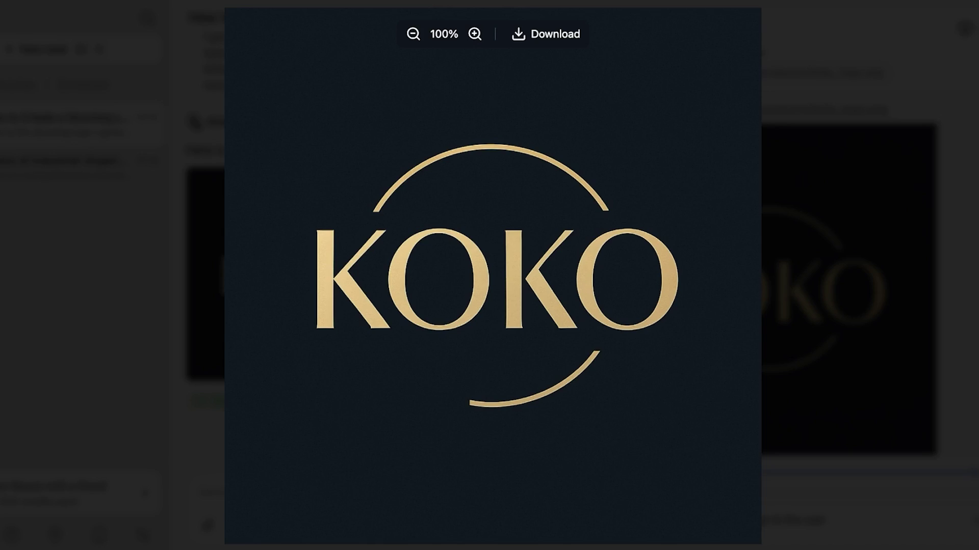
key(Escape)
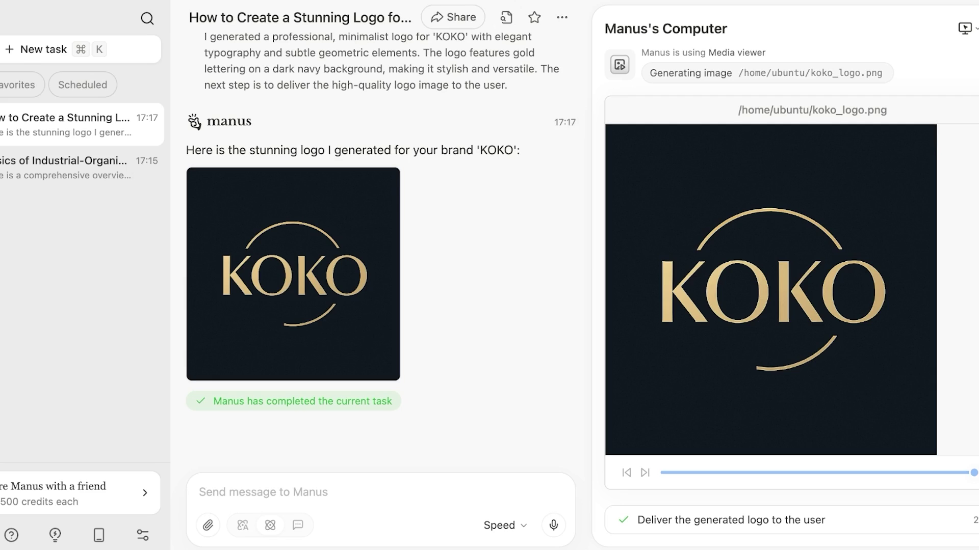
click(950, 28)
scroll(549, 255, up, 10)
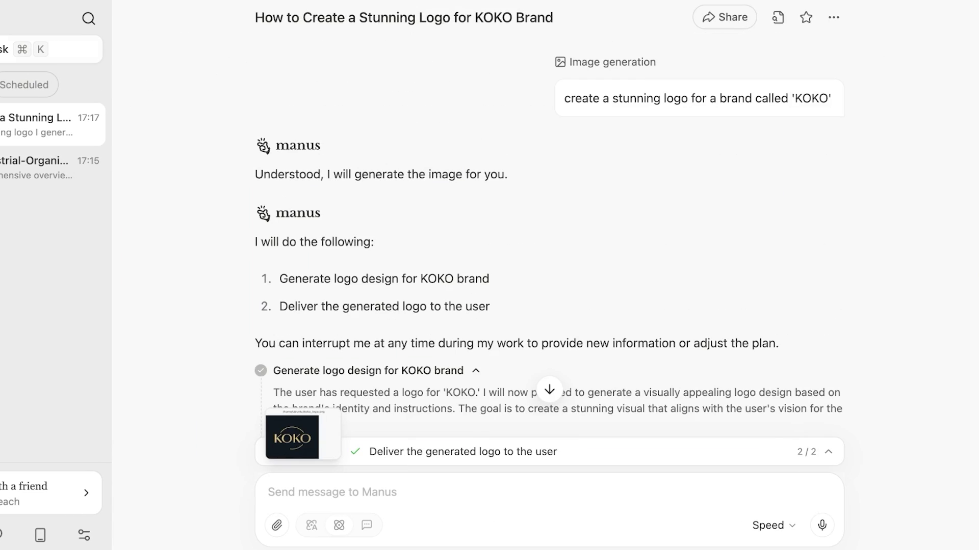
scroll(550, 245, down, 9)
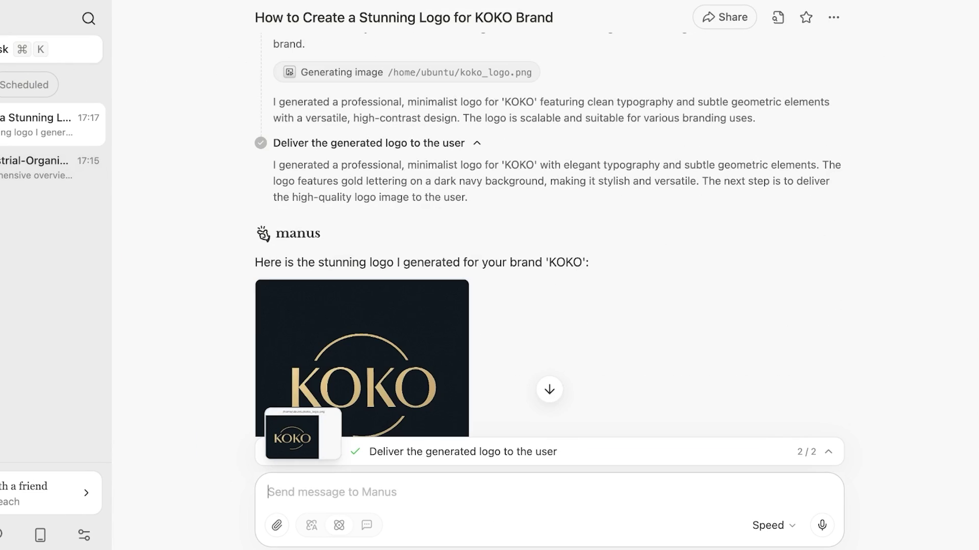
Start a new slides task and select the Ginkgo theme after trying Onyx and Alabaster.
key(super+k)
click(411, 367)
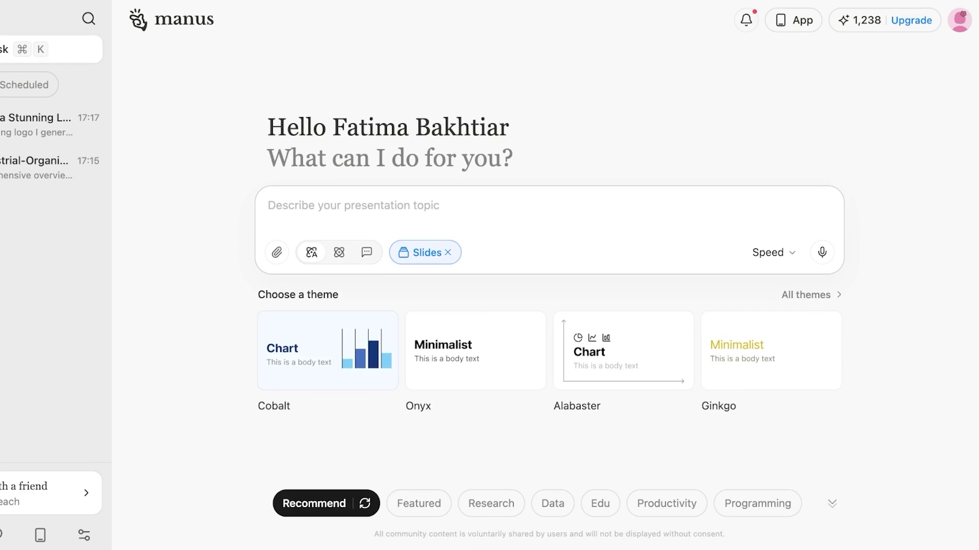
click(475, 351)
click(624, 350)
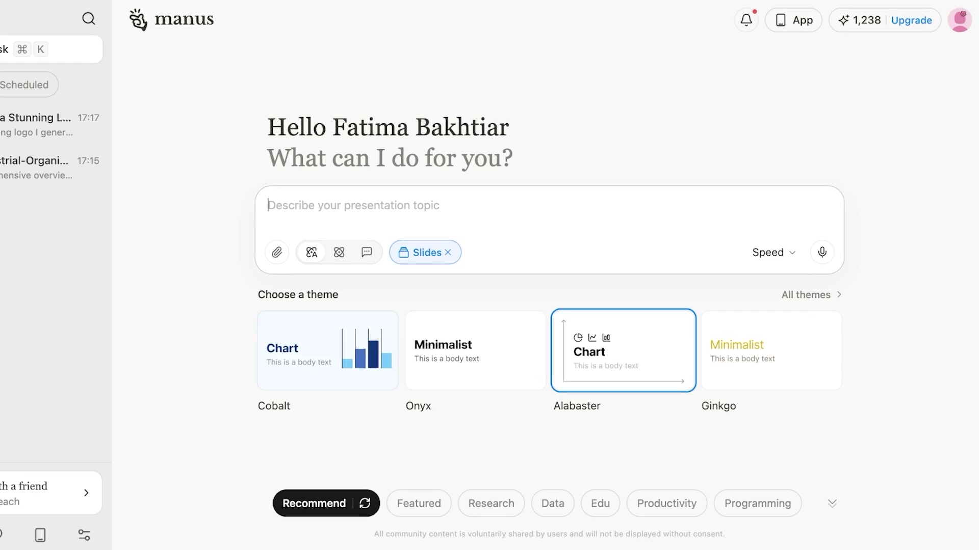
click(771, 351)
Try 4 - 8 pages with the Onyx theme in the full theme selection, and close it without confirming.
click(811, 296)
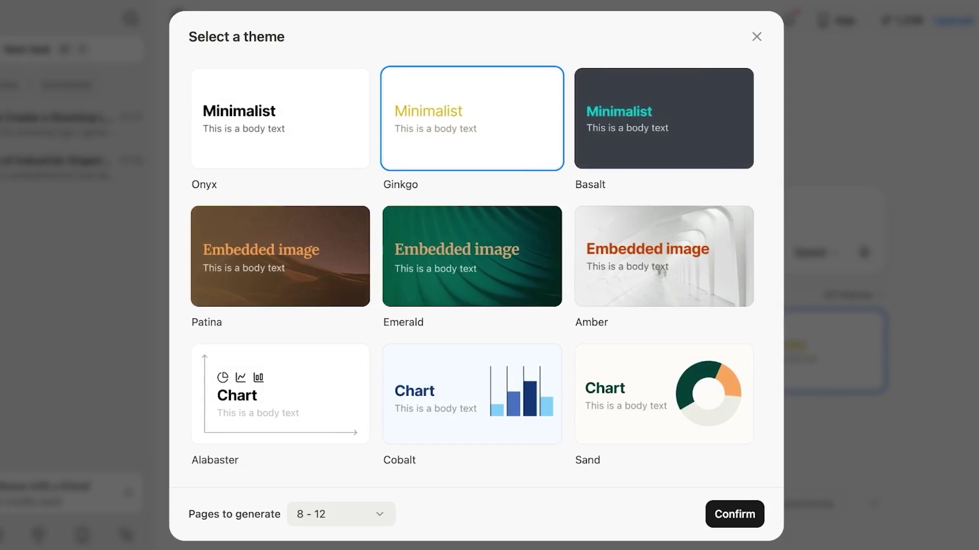
click(363, 514)
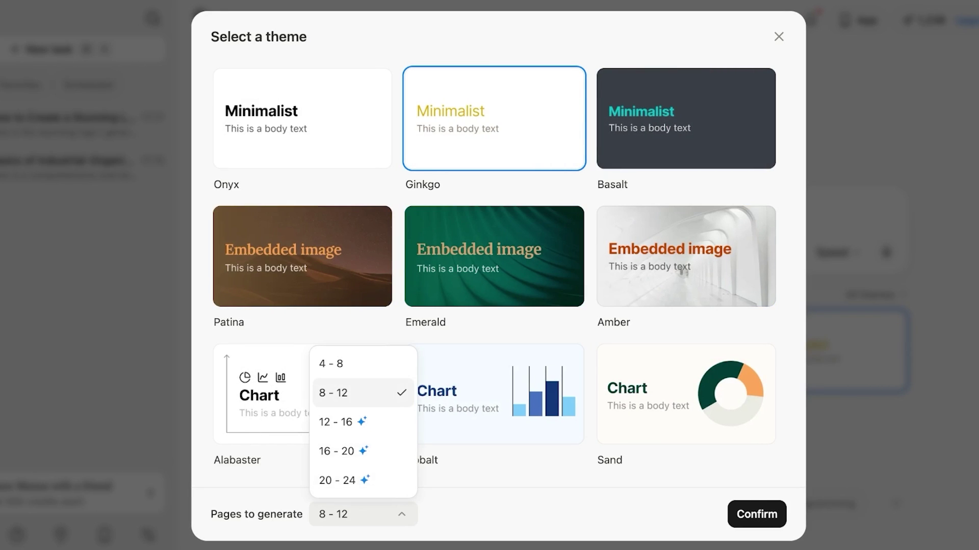
click(337, 363)
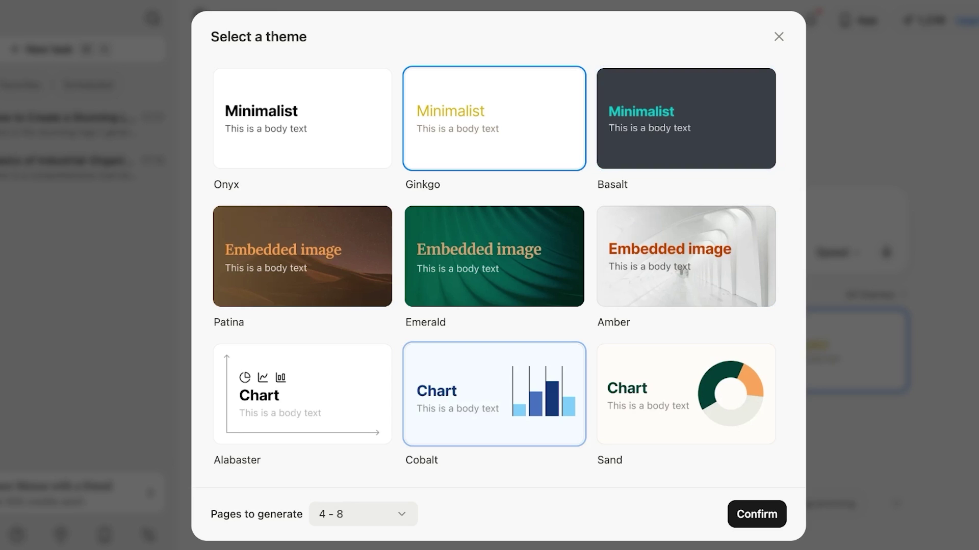
click(302, 118)
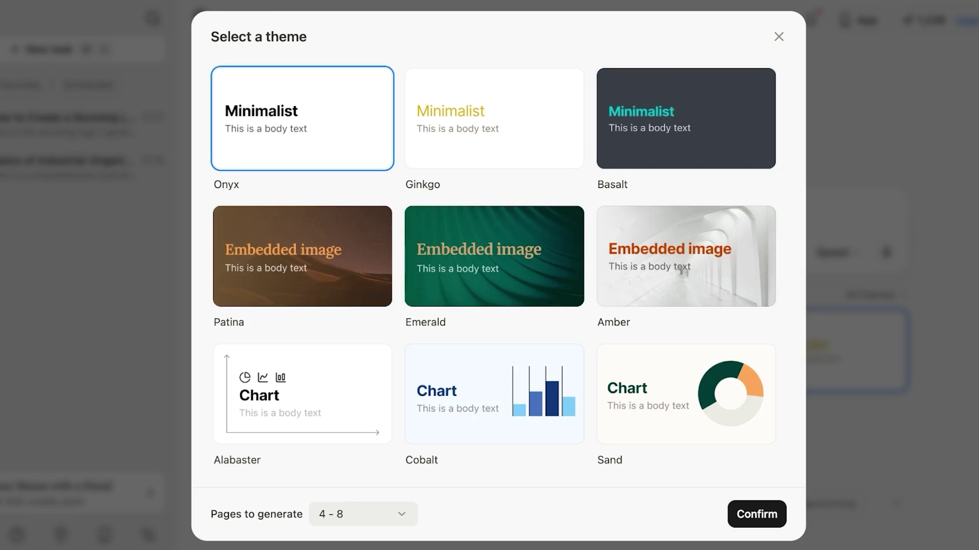
click(778, 37)
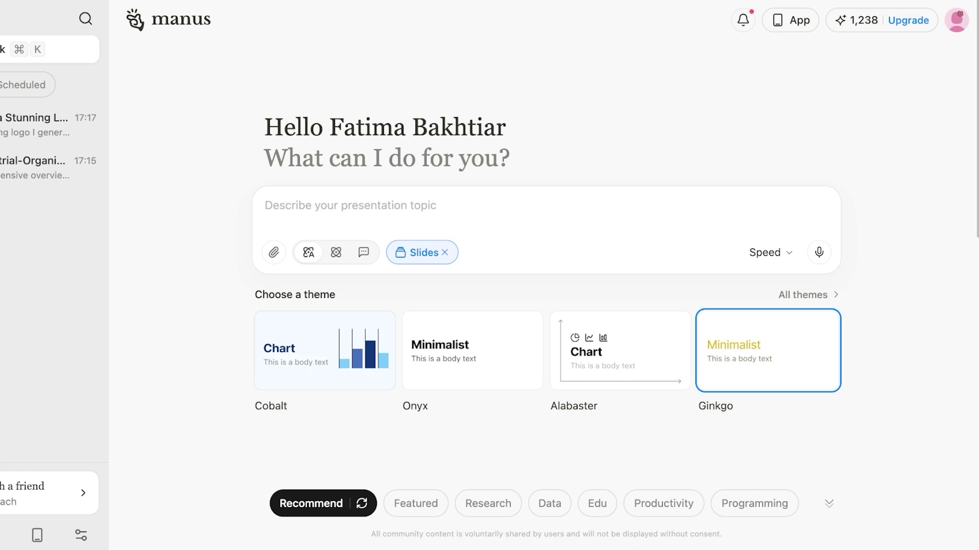
Submit the slides prompt "create a presentation on io psychology".
text(create)
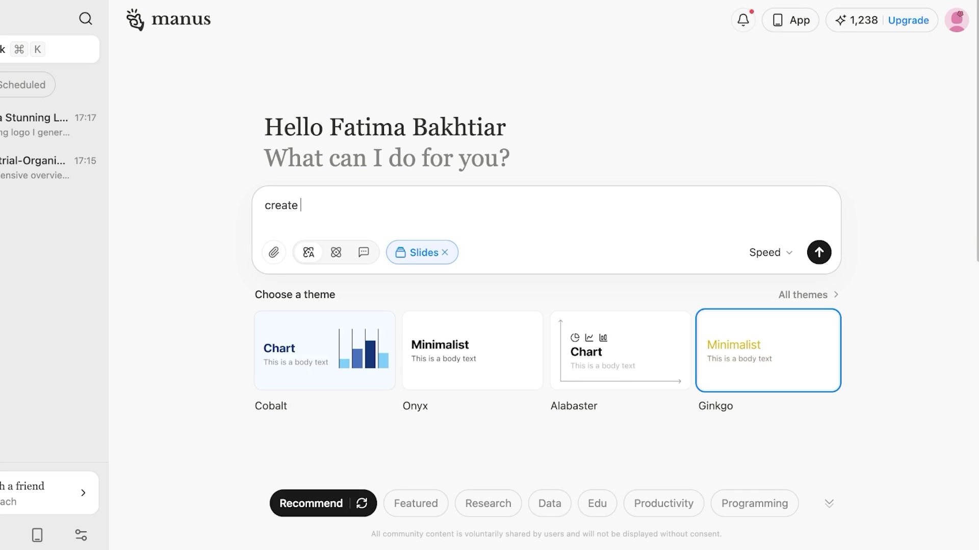
text( a presentatio)
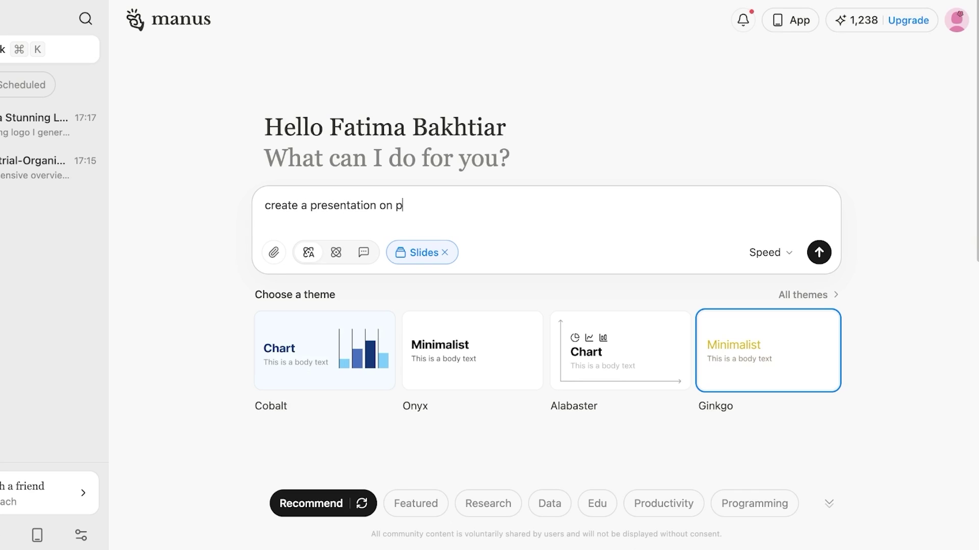
text(n on io psychology)
key(Return)
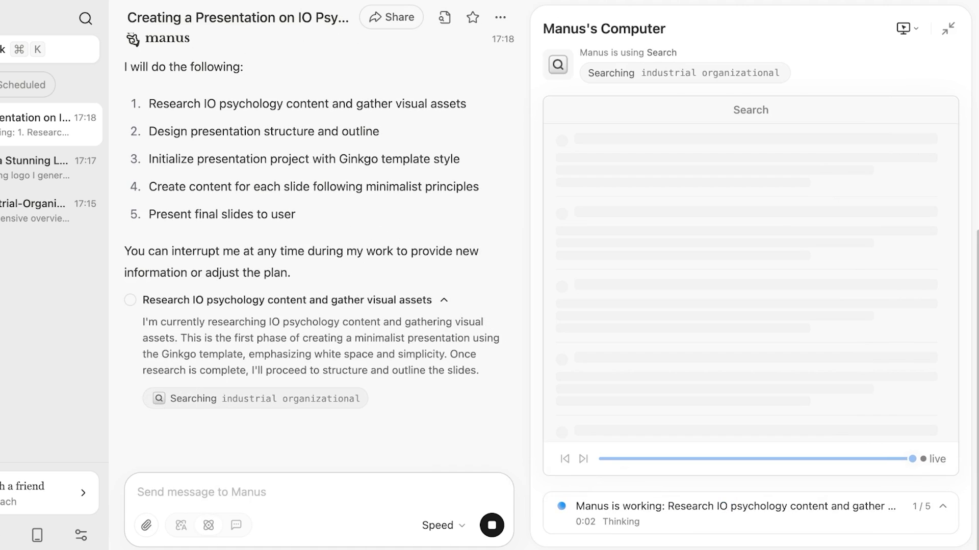
Follow the presentation task's progress log and view the applications available in Manus's Computer.
drag(169, 309, 467, 308)
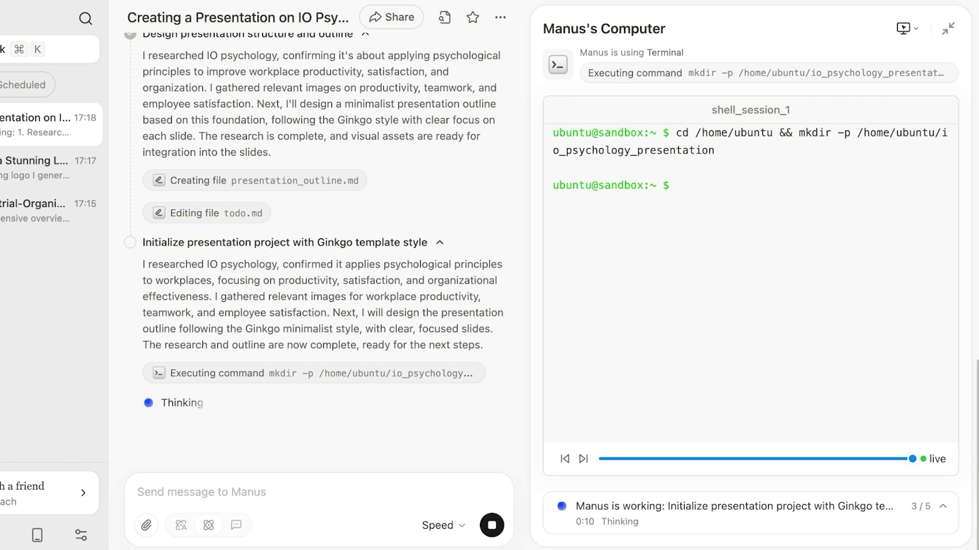
scroll(316, 255, up, 5)
click(907, 28)
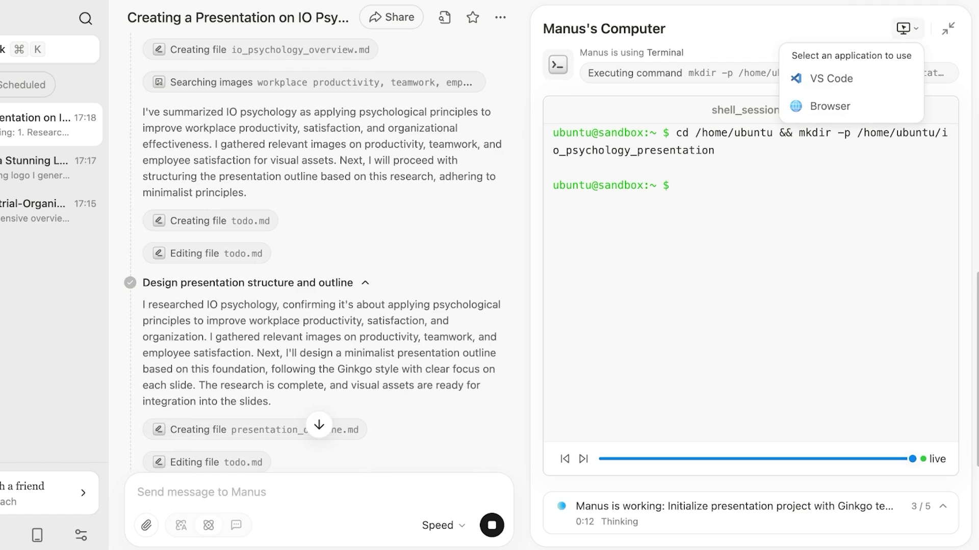
scroll(316, 255, up, 10)
scroll(316, 255, down, 15)
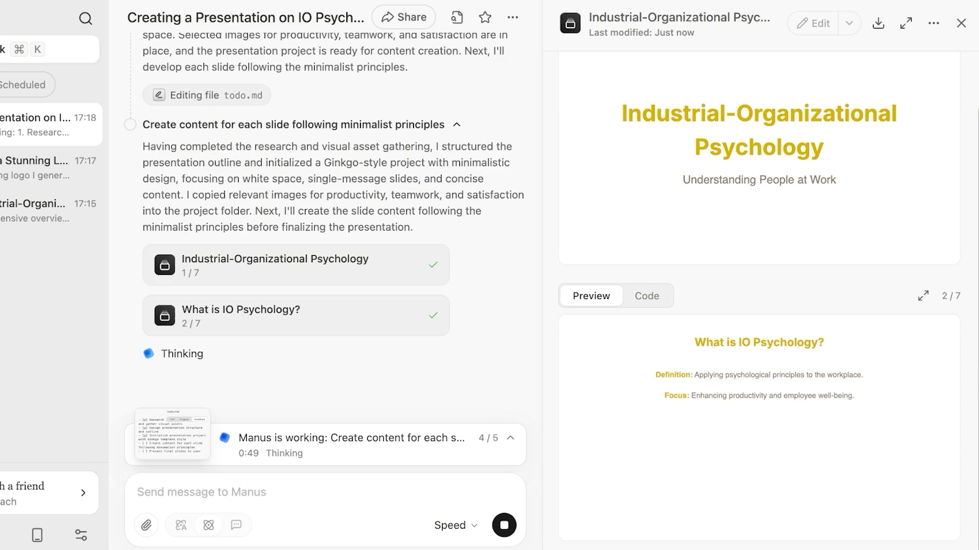
View the generated Industrial-Organizational Psychology slides in full screen and examine the Industrial Psychology slide.
scroll(759, 296, up, 2)
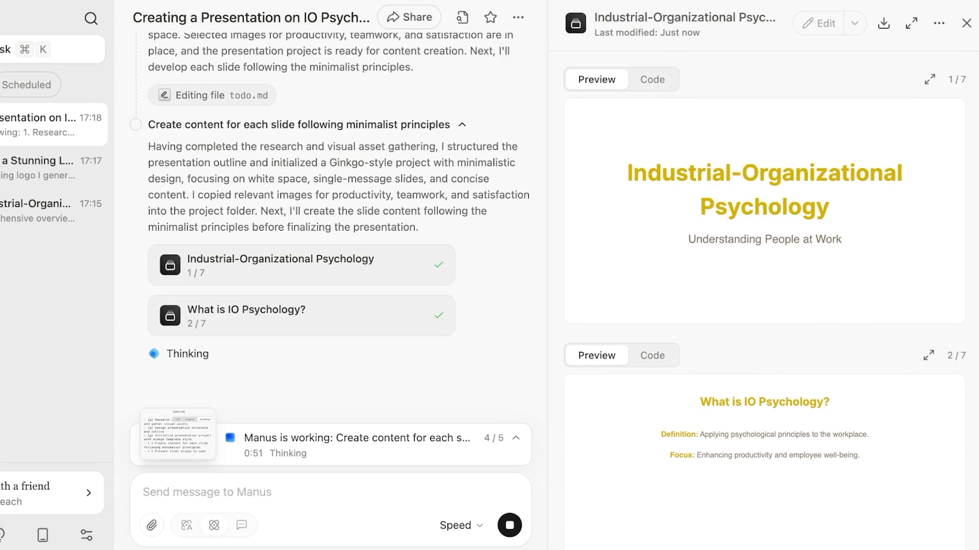
click(906, 23)
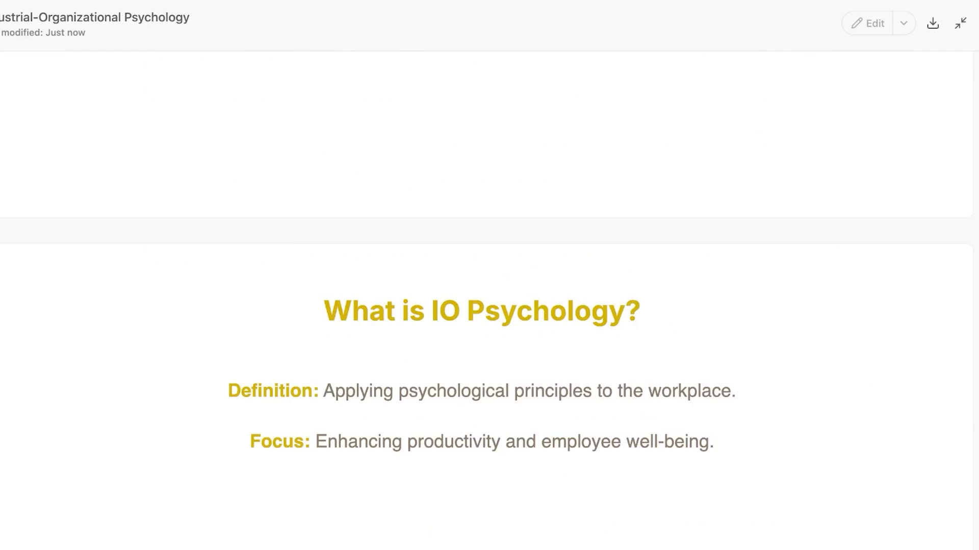
key(Escape)
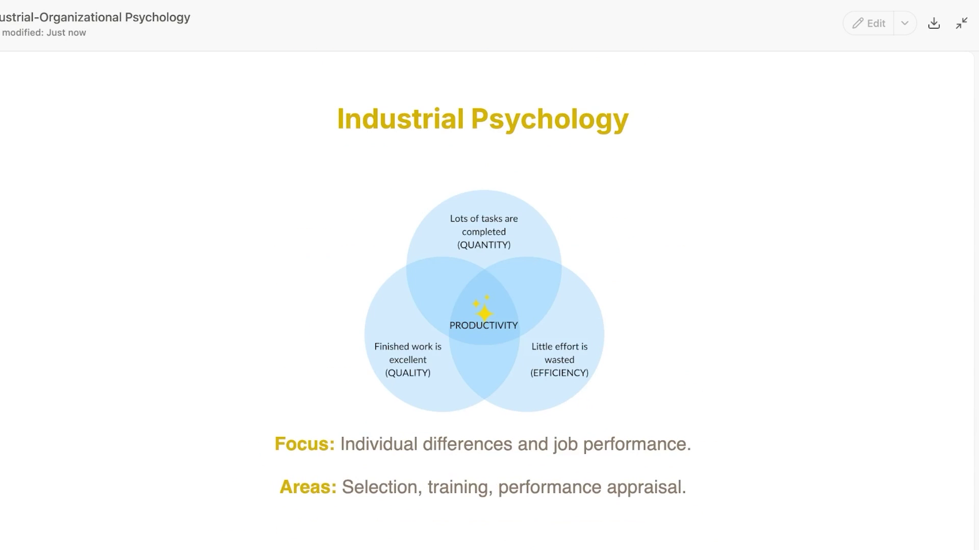
scroll(484, 301, down, 3)
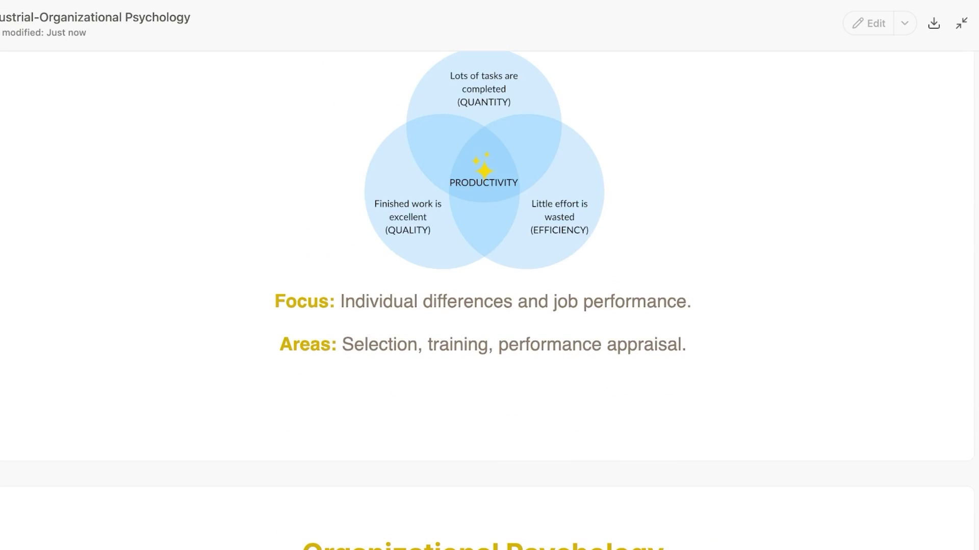
scroll(484, 300, up, 3)
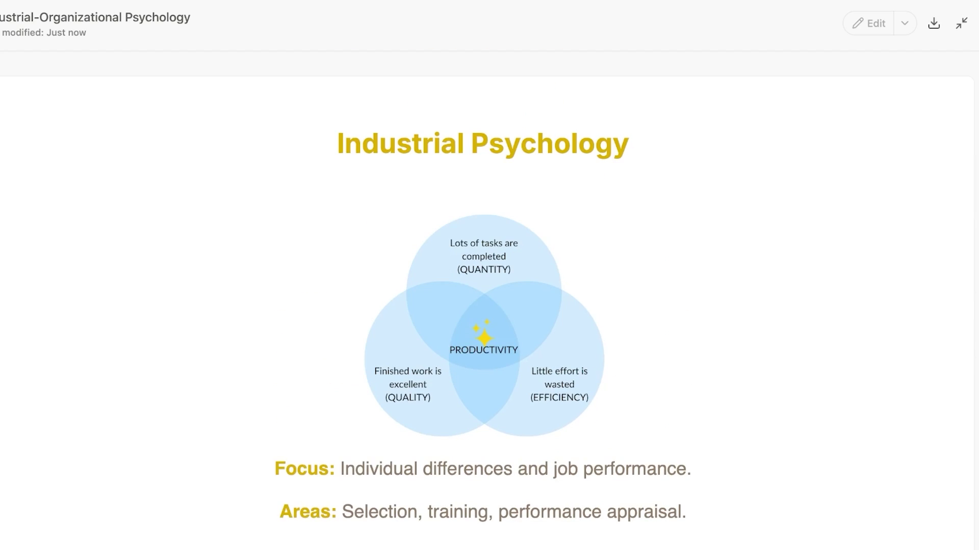
Review the remaining slides from Organizational Psychology through Enhanced Employee Satisfaction, and leave the full-screen view.
scroll(484, 301, down, 8)
scroll(484, 300, down, 8)
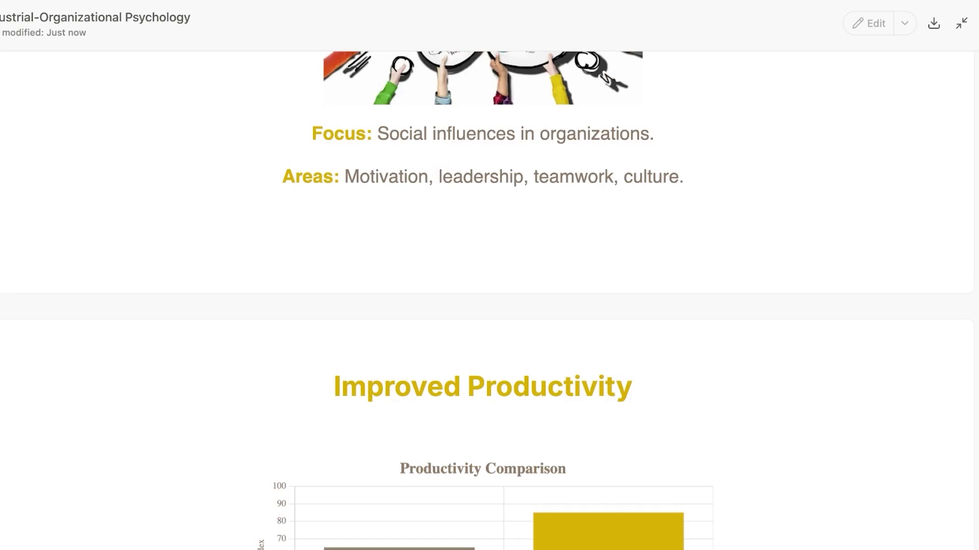
scroll(485, 300, down, 12)
scroll(484, 300, up, 9)
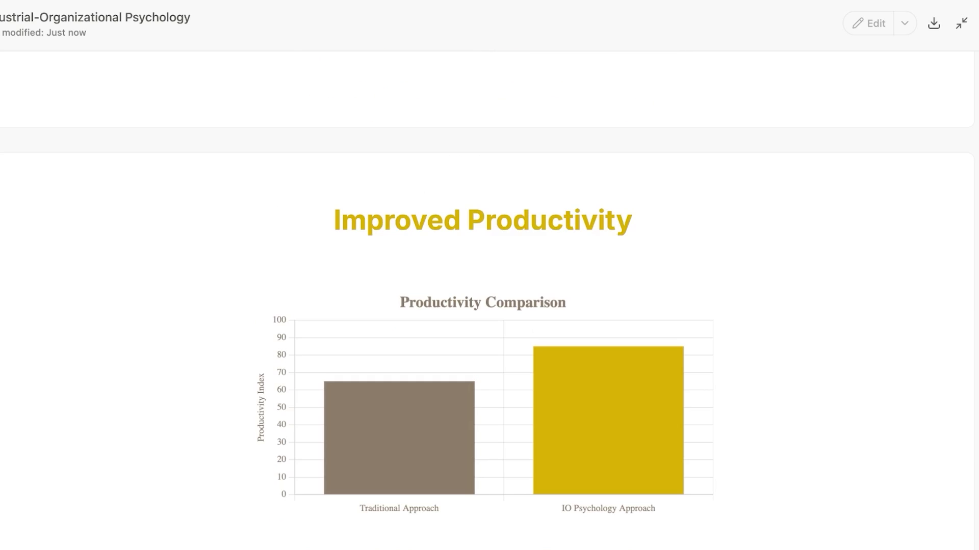
scroll(484, 300, down, 8)
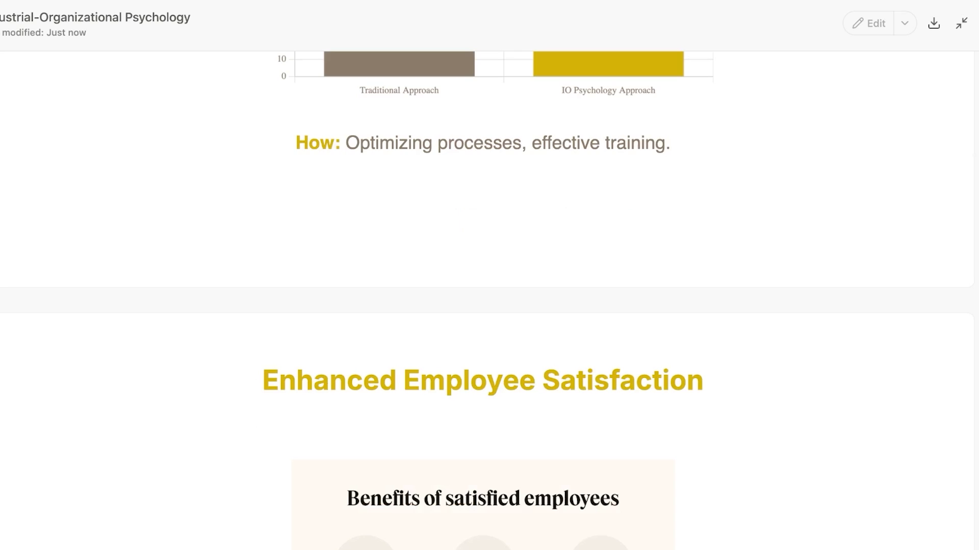
scroll(484, 301, up, 6)
scroll(484, 300, down, 6)
scroll(485, 300, up, 8)
scroll(484, 301, down, 10)
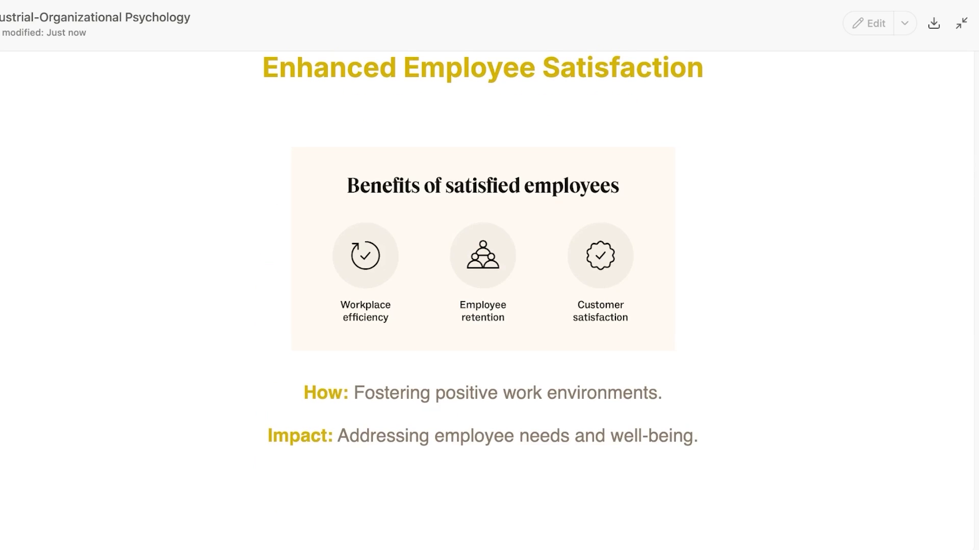
scroll(484, 301, down, 10)
key(Escape)
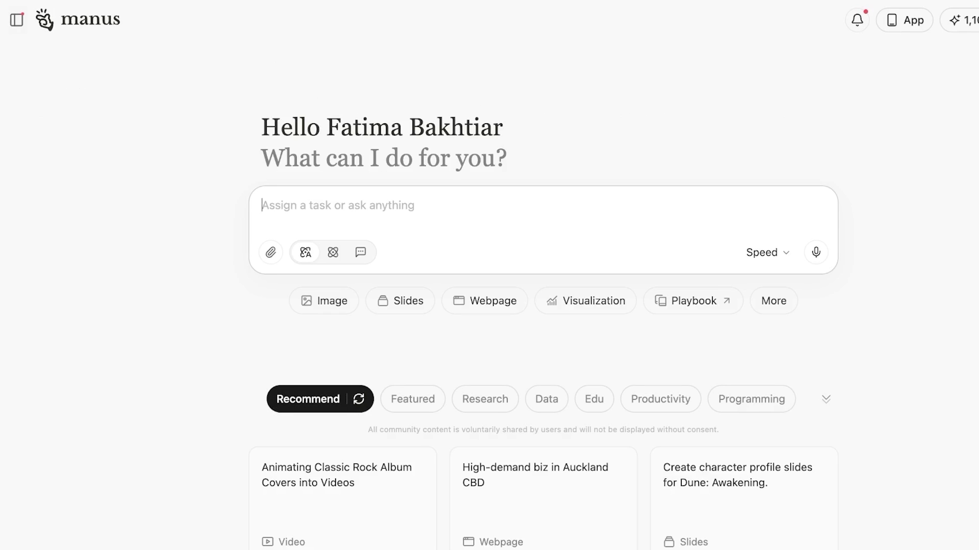
View the sample prompts of the Webpage task type, deselect that type, and check the Playbook.
click(488, 301)
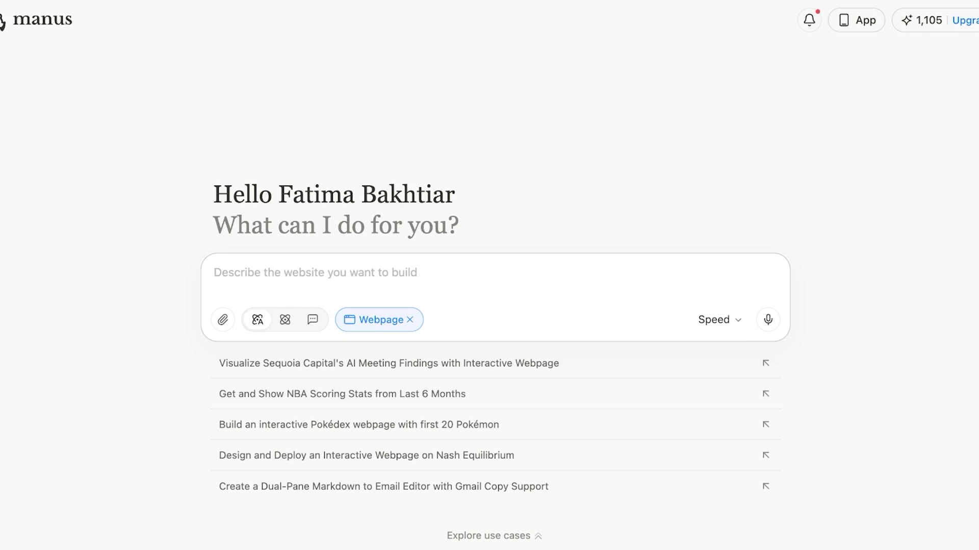
click(410, 320)
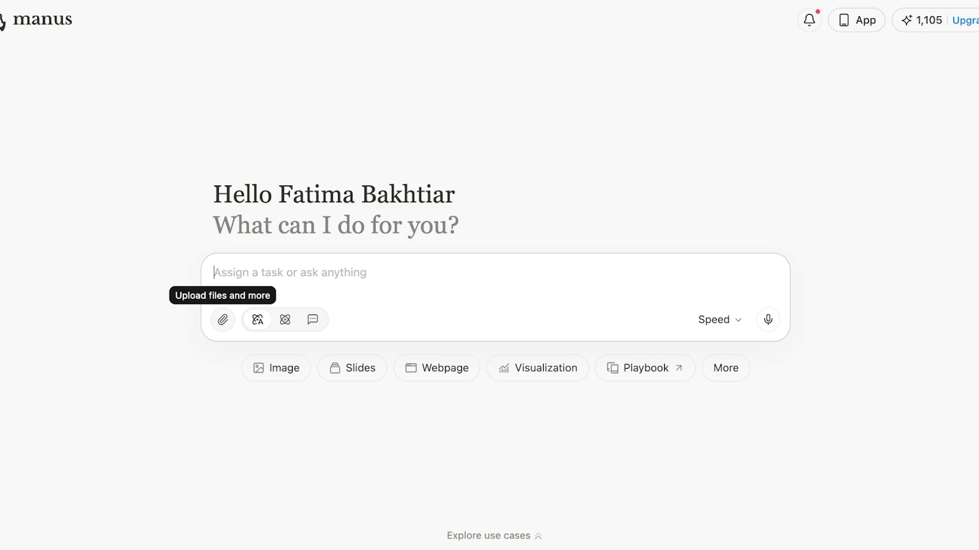
click(646, 368)
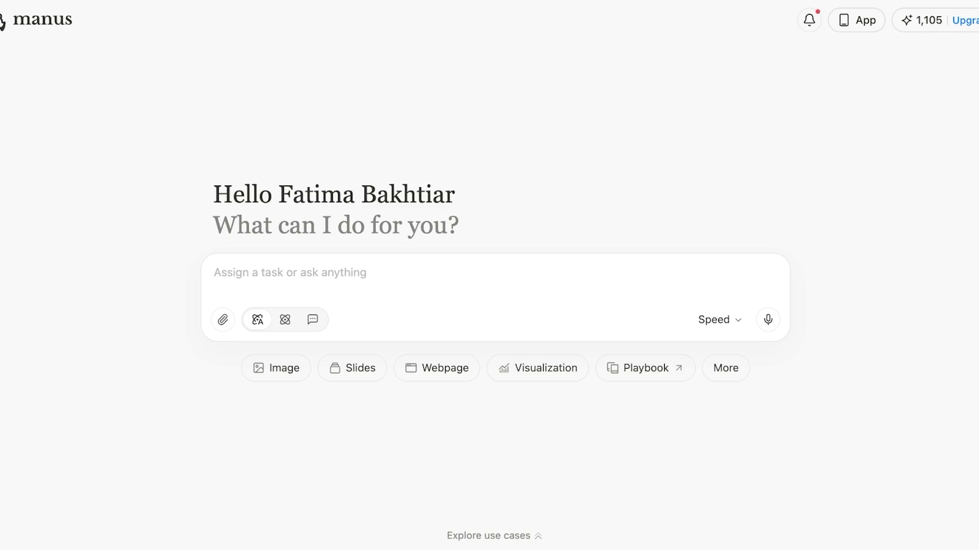
Try to switch the response mode from Speed to Quality, and dismiss the upgrade offer.
click(719, 320)
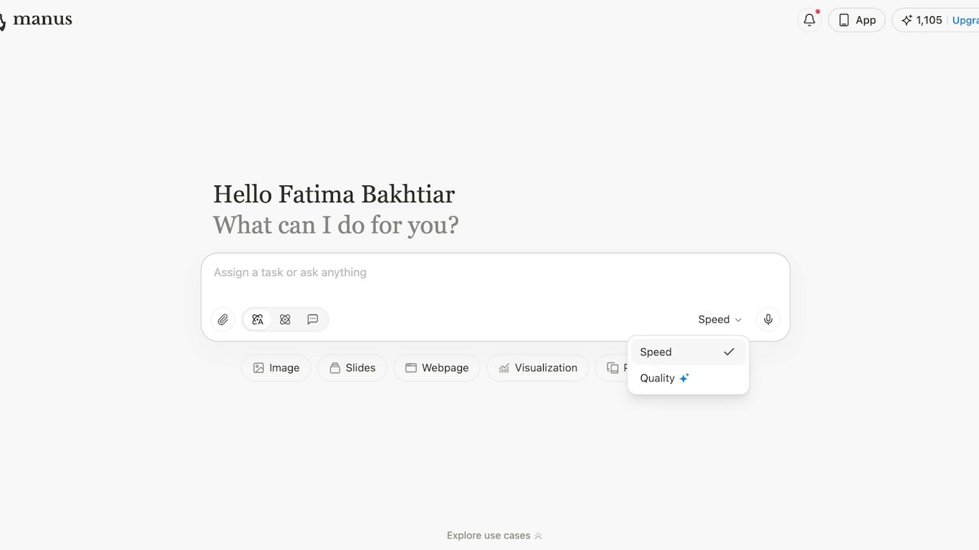
click(658, 378)
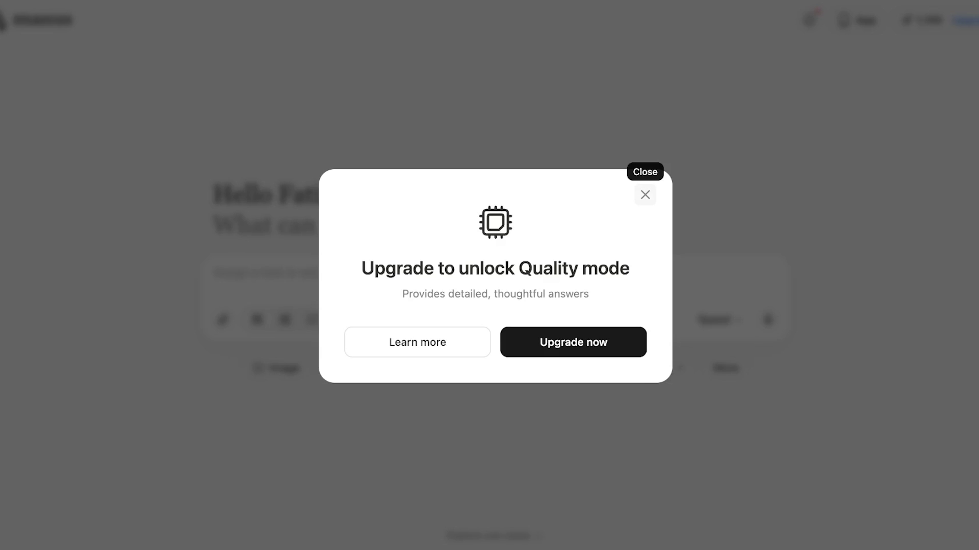
click(645, 194)
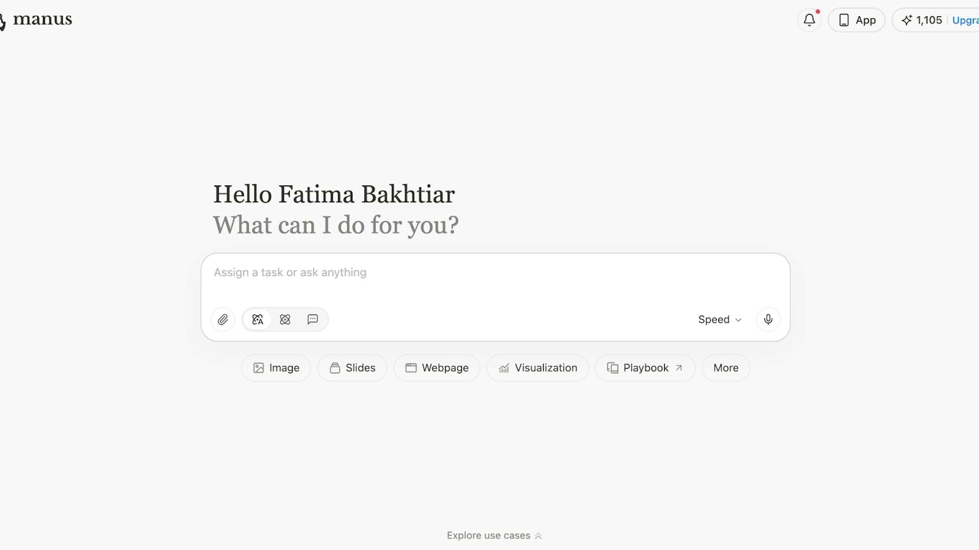
Browse the recommended community examples below the task prompt.
scroll(495, 245, down, 10)
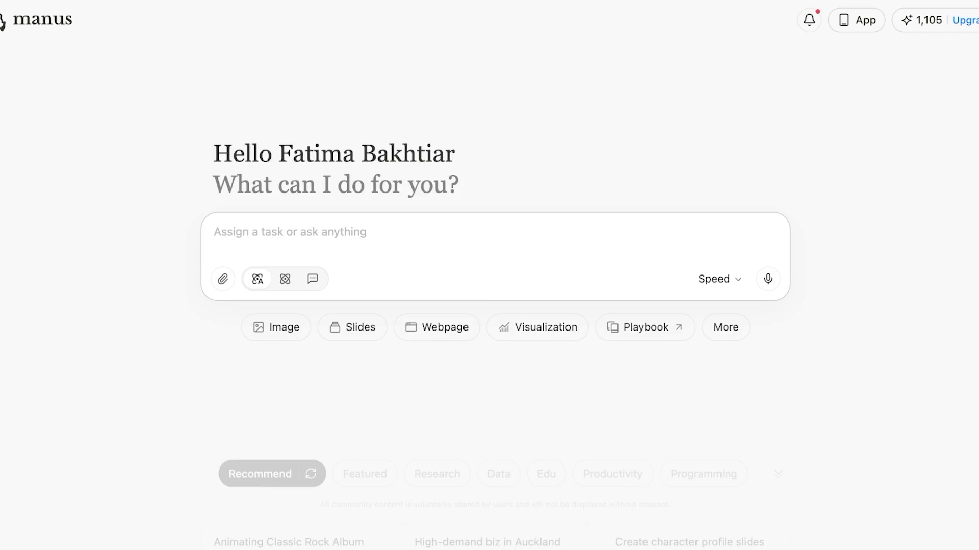
scroll(495, 278, up, 4)
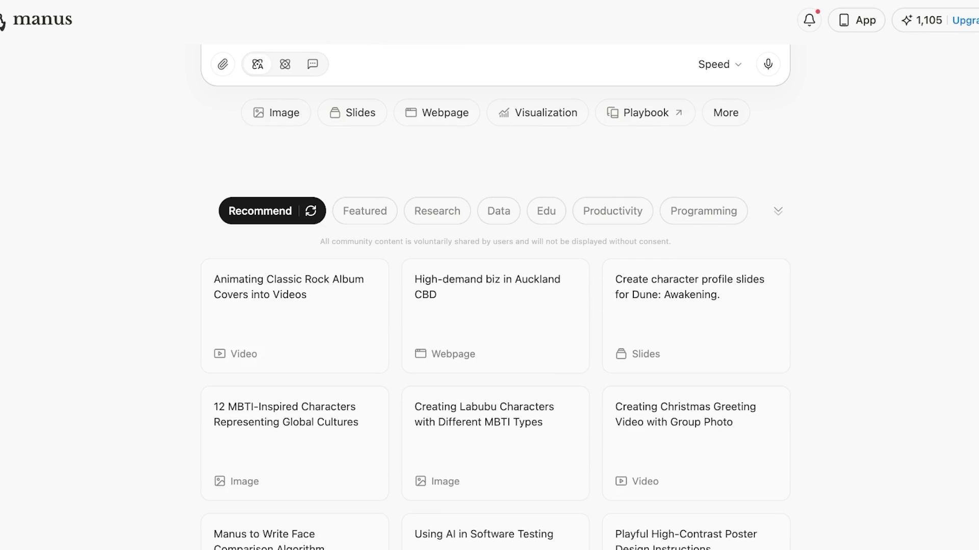
scroll(495, 278, down, 6)
scroll(495, 277, up, 4)
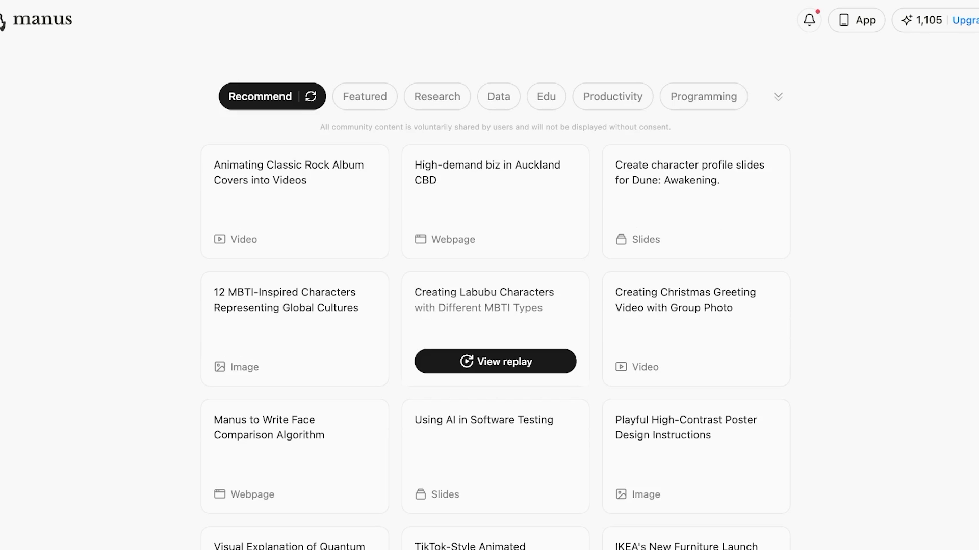
scroll(496, 326, up, 4)
scroll(495, 326, down, 7)
scroll(495, 326, up, 1)
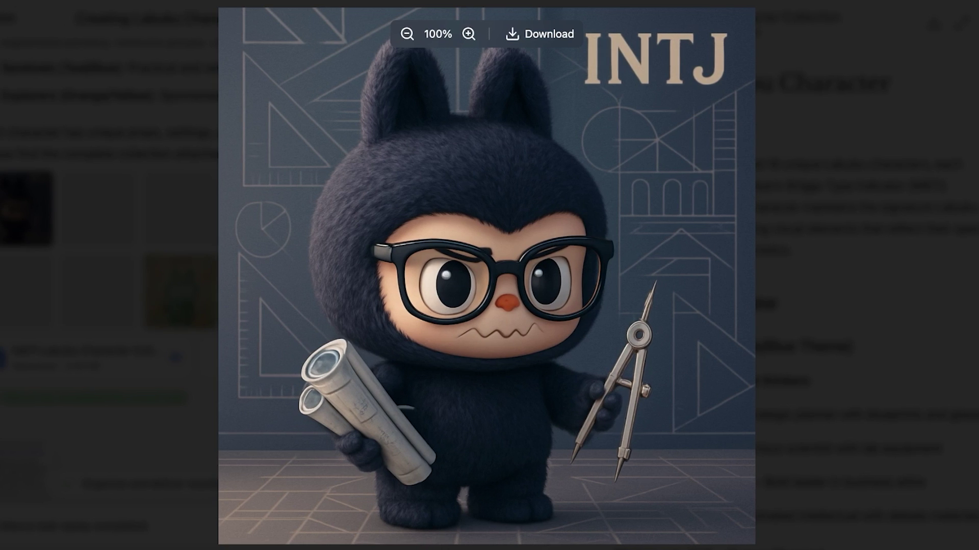
Look through the enlarged MBTI Labubu character images from the INTJ one onward, and close the image viewer.
key(Right)
key(Right)
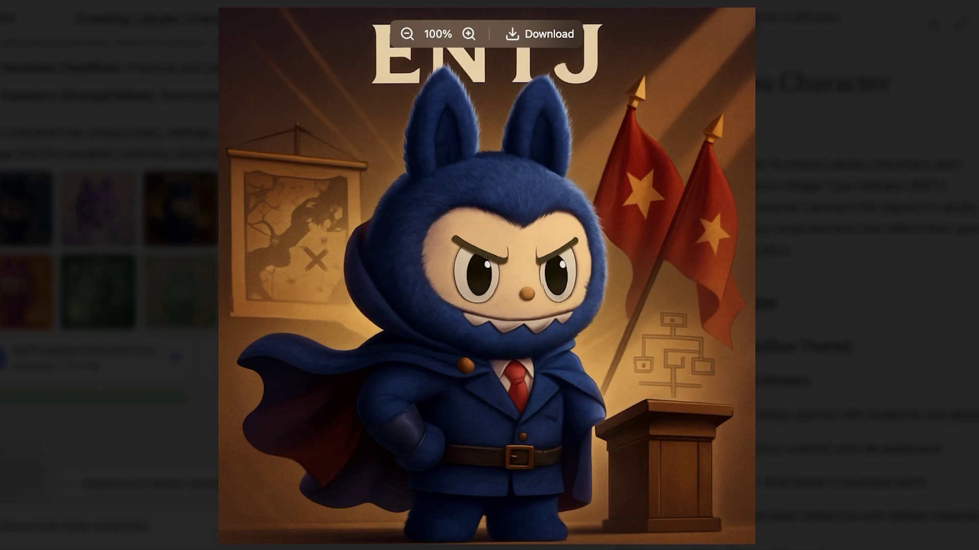
key(Right)
key(Escape)
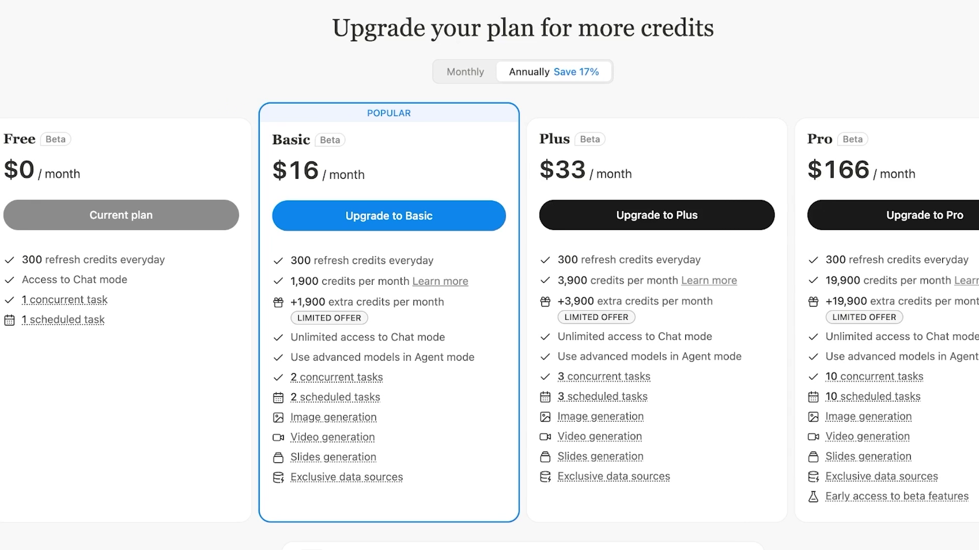
Compare the monthly and annual prices of the Free, Basic, Plus and Pro plans, and close the upgrade page.
click(465, 71)
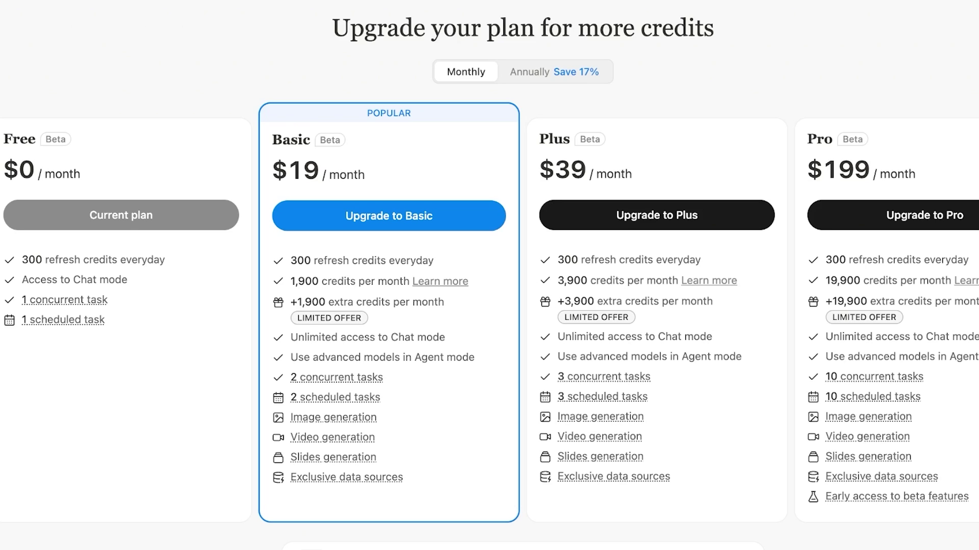
mouse_move(334, 417)
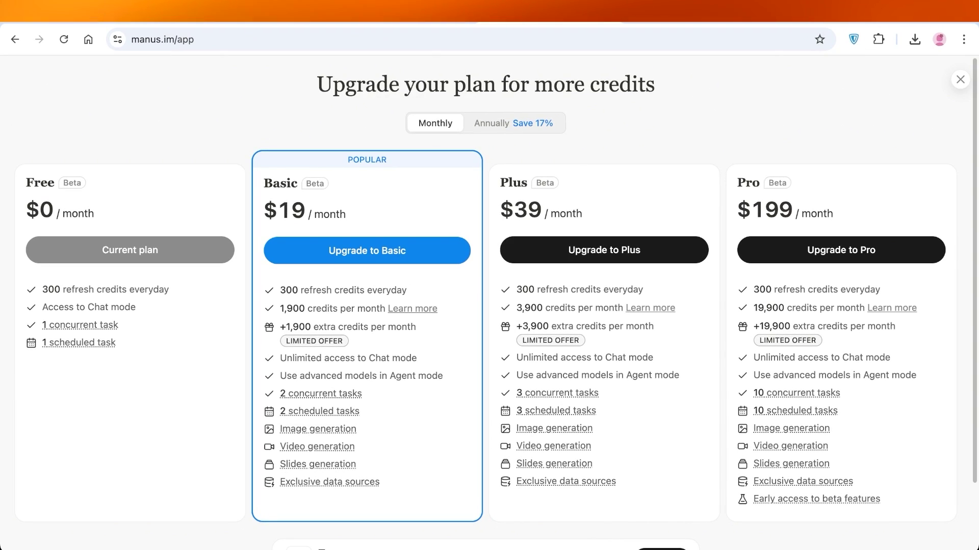
click(513, 123)
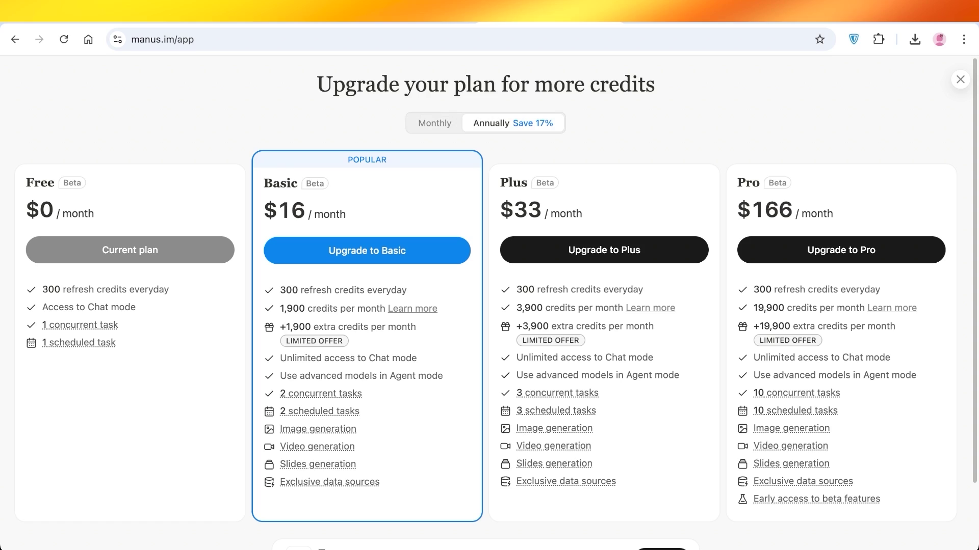
click(960, 79)
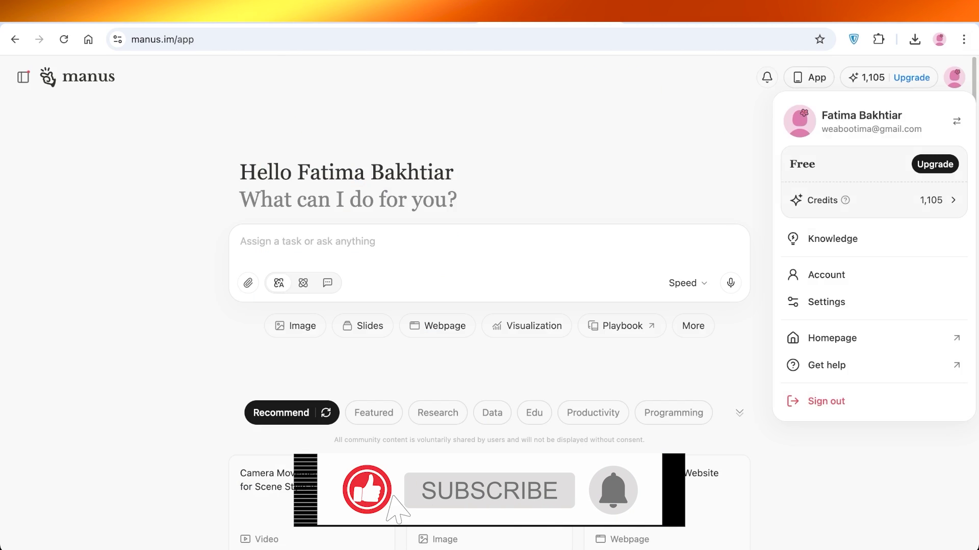